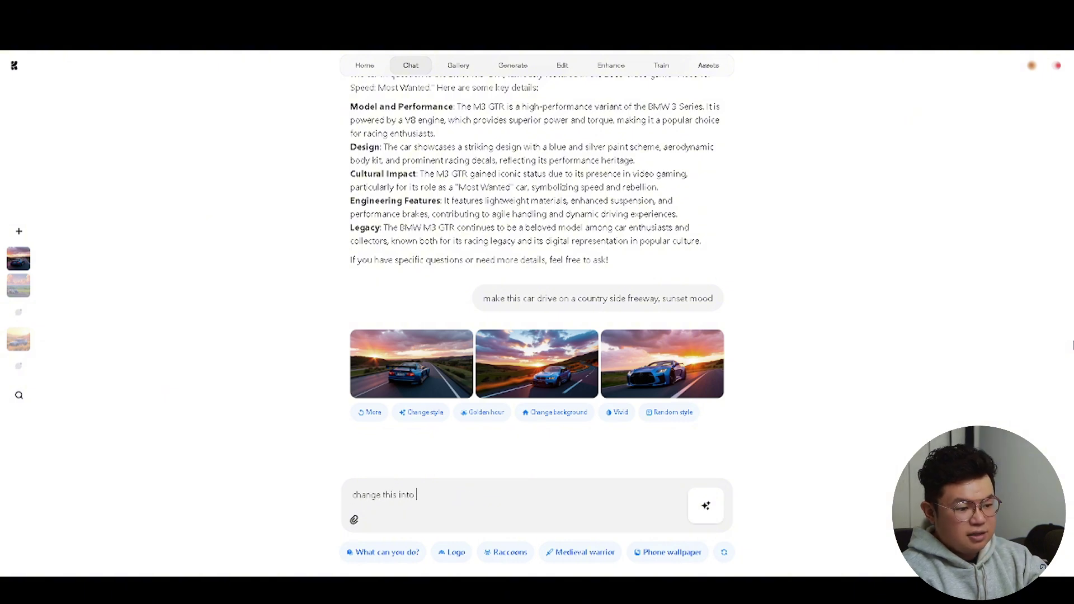
- Ask the chat to change the sunset car images into anime style and view the three generated images enlarged
key(Return)
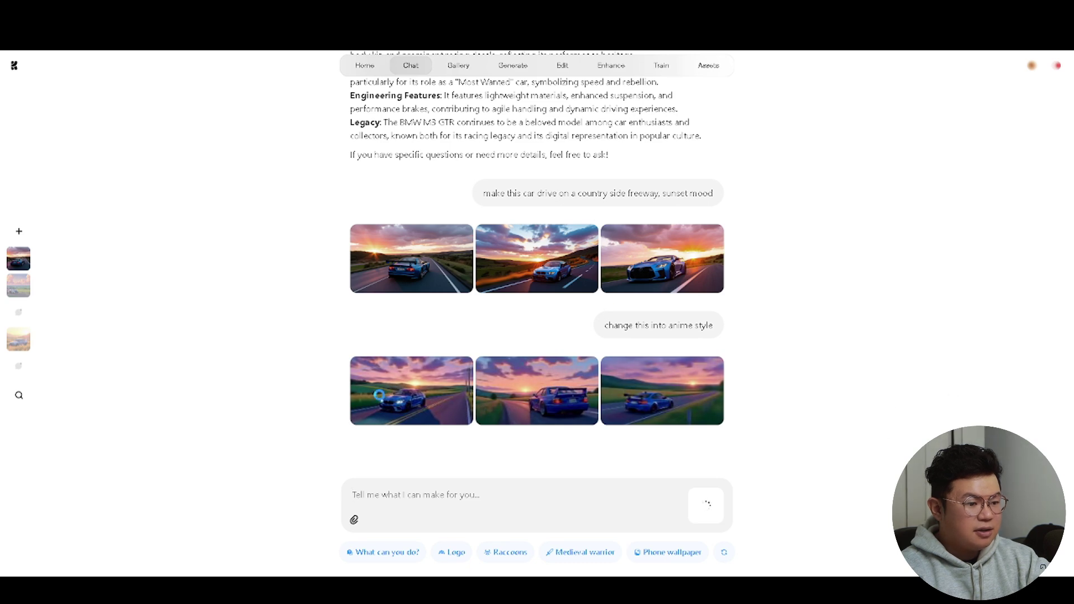
click(379, 395)
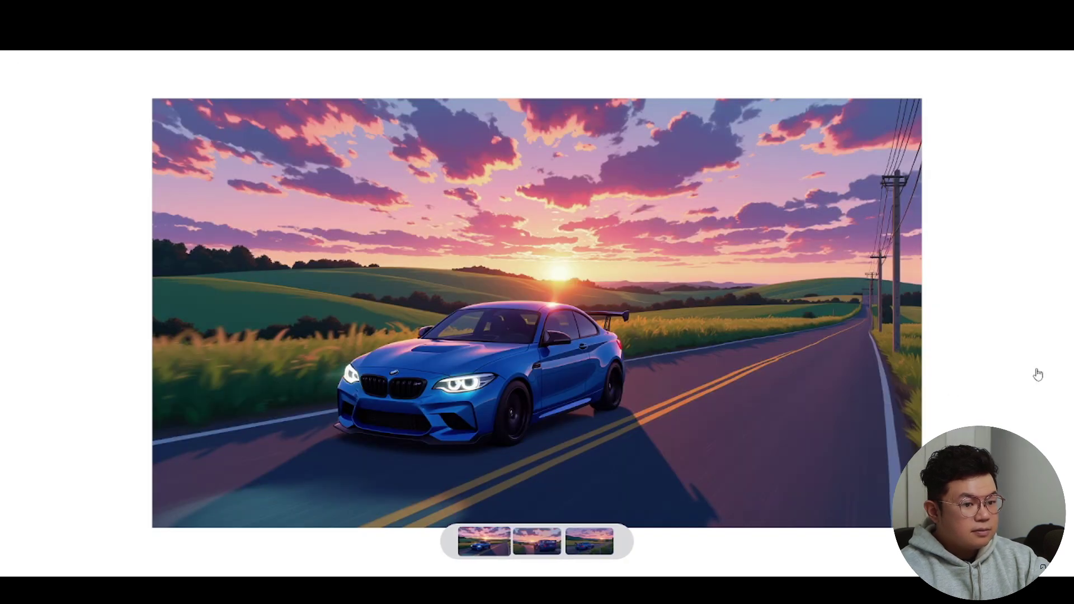
click(526, 542)
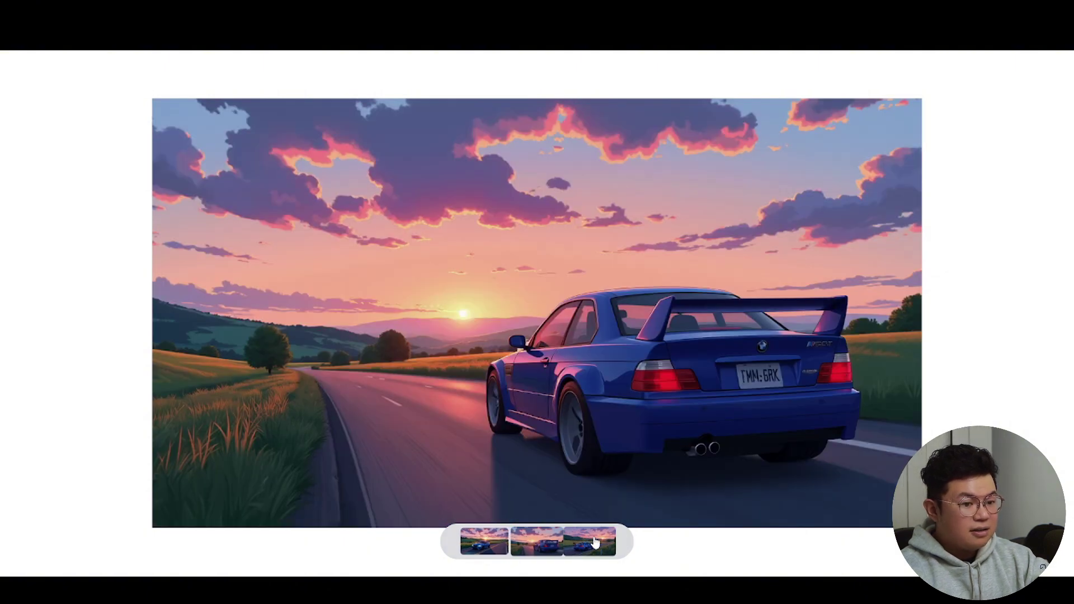
click(595, 543)
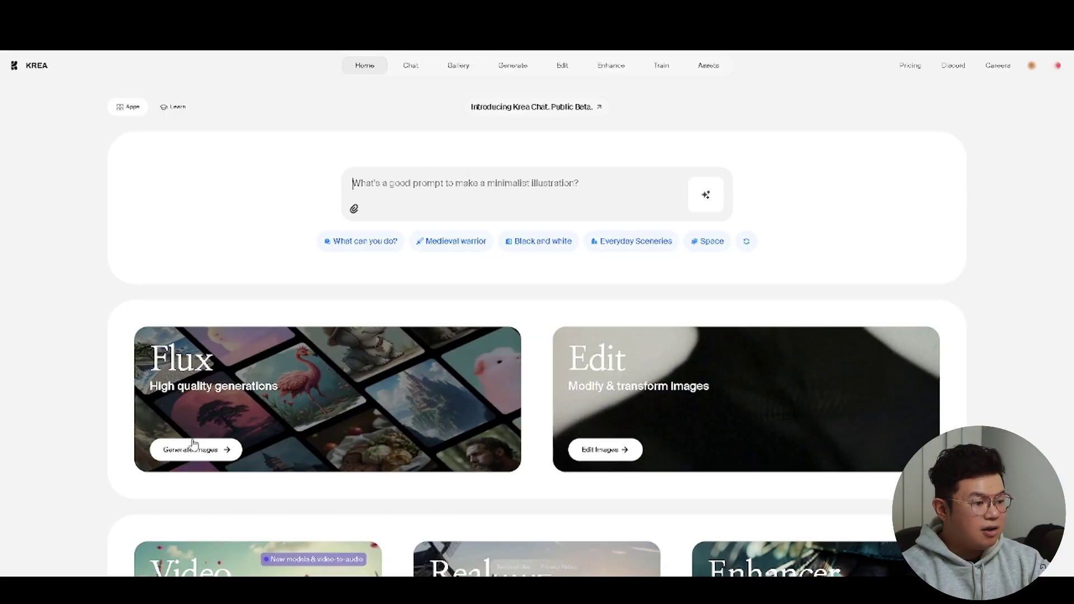
- Open the Flux image generator and look over its model and aspect ratio options
click(219, 453)
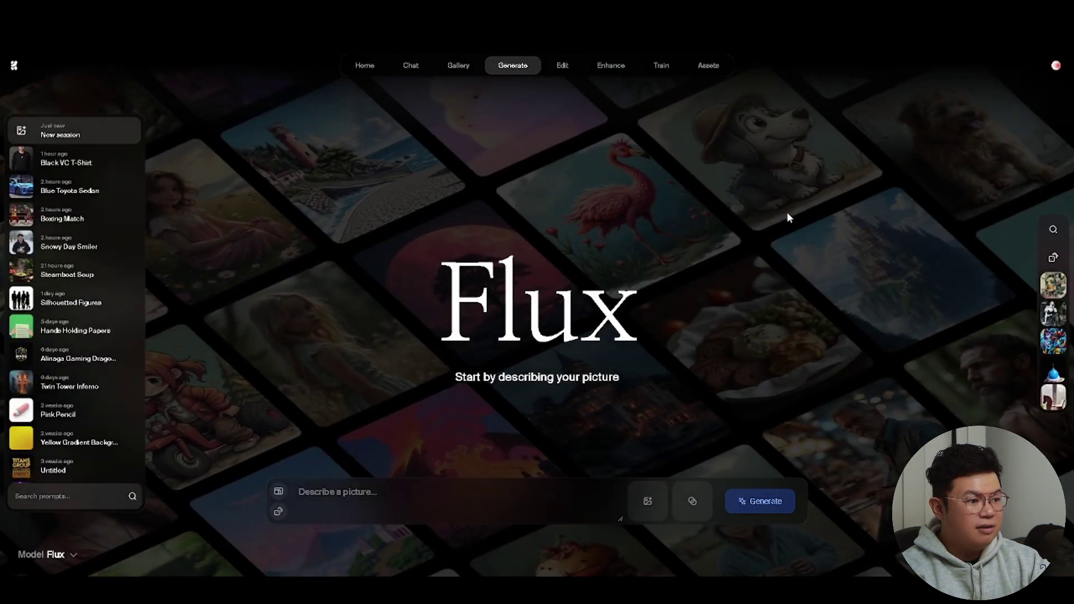
click(72, 555)
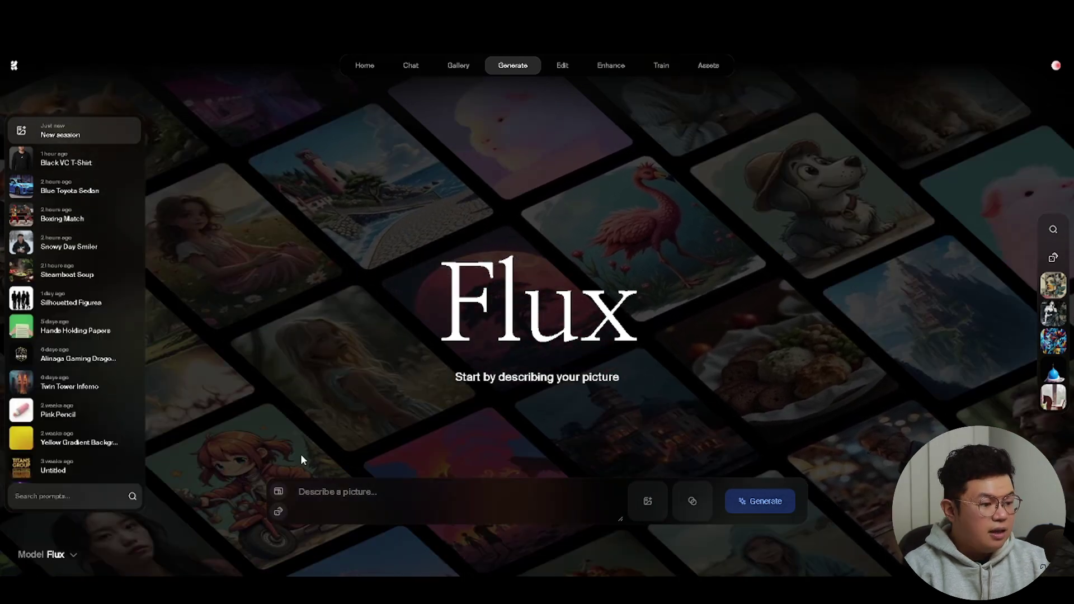
mouse_move(278, 491)
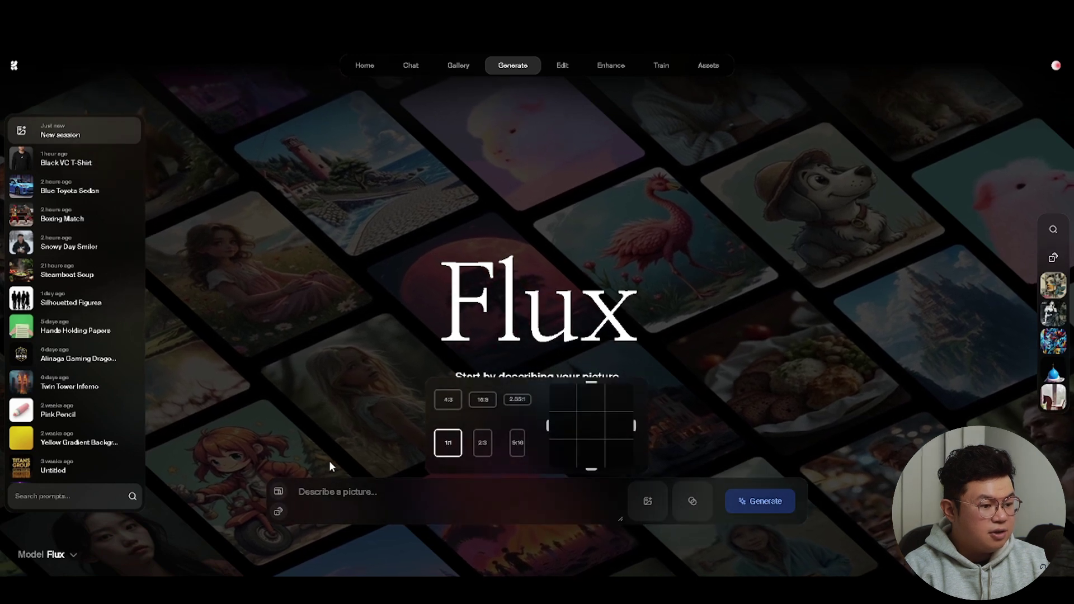
click(373, 448)
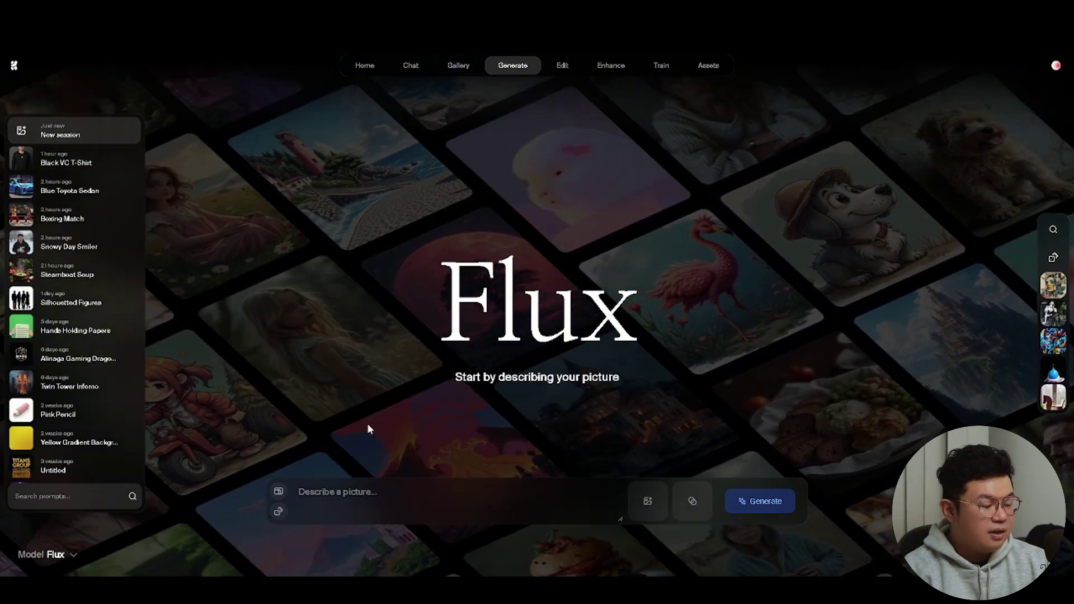
- Cycle through random prompts to "Cliffside village, aerial views of soaring dragons, channeling high-fantasy anime aesthetics." and generate images from it
click(279, 513)
click(280, 514)
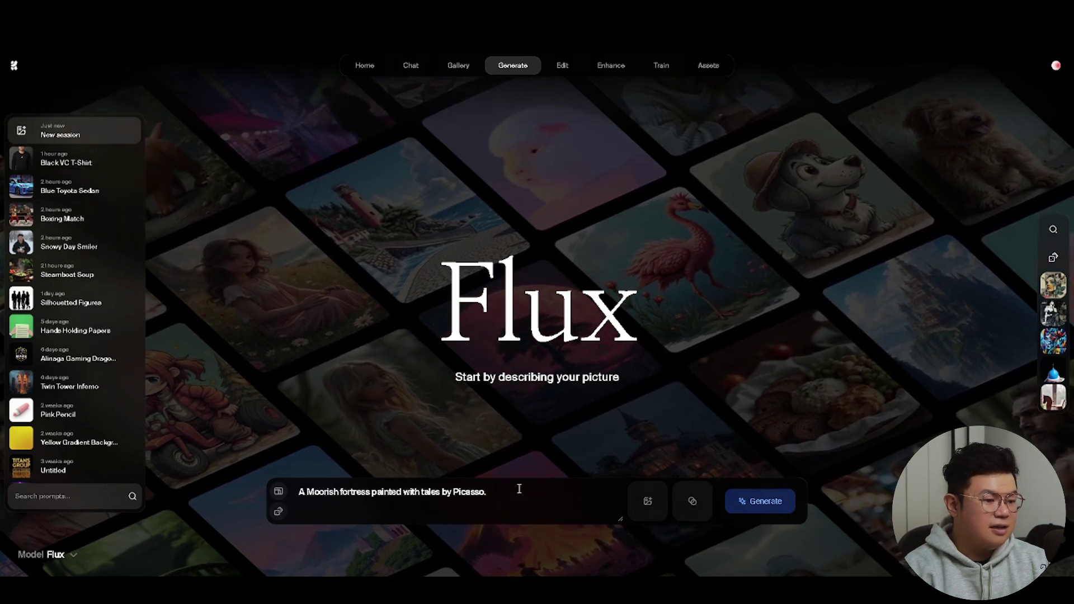
click(279, 513)
click(279, 513)
click(278, 515)
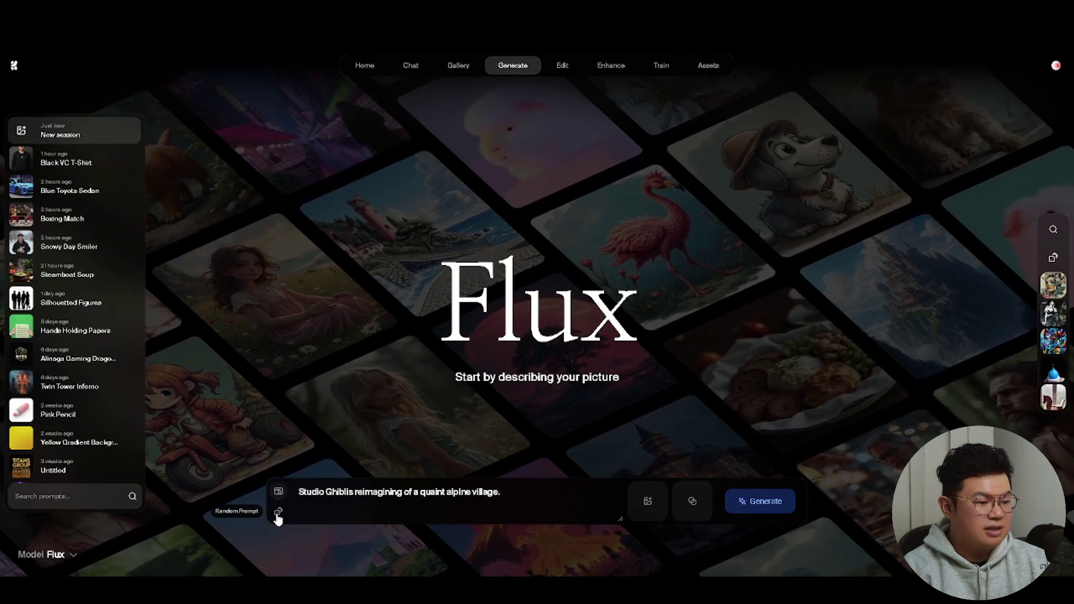
click(278, 513)
click(278, 515)
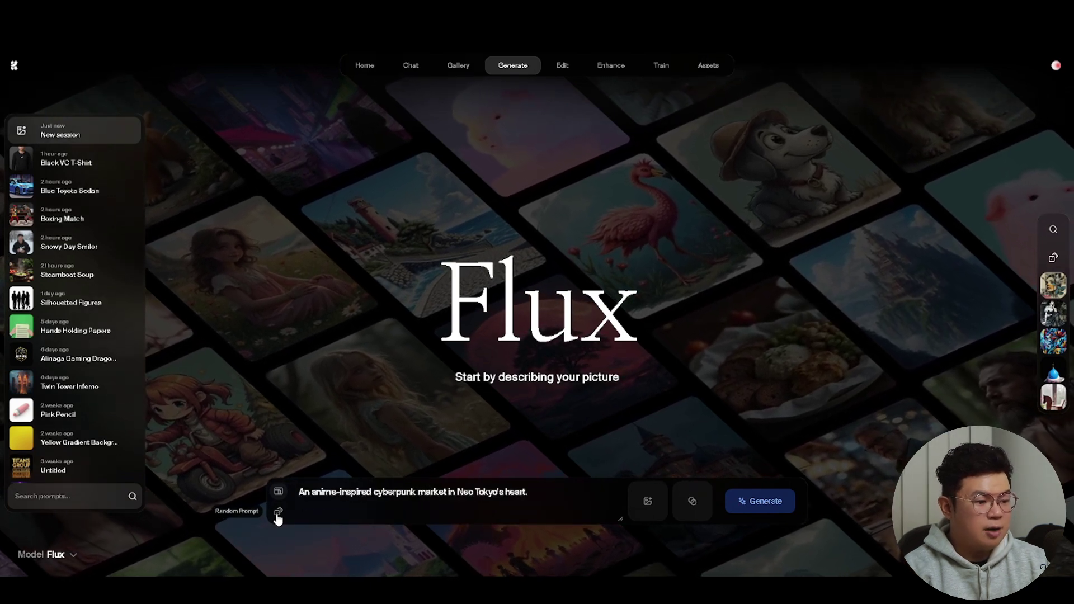
click(278, 513)
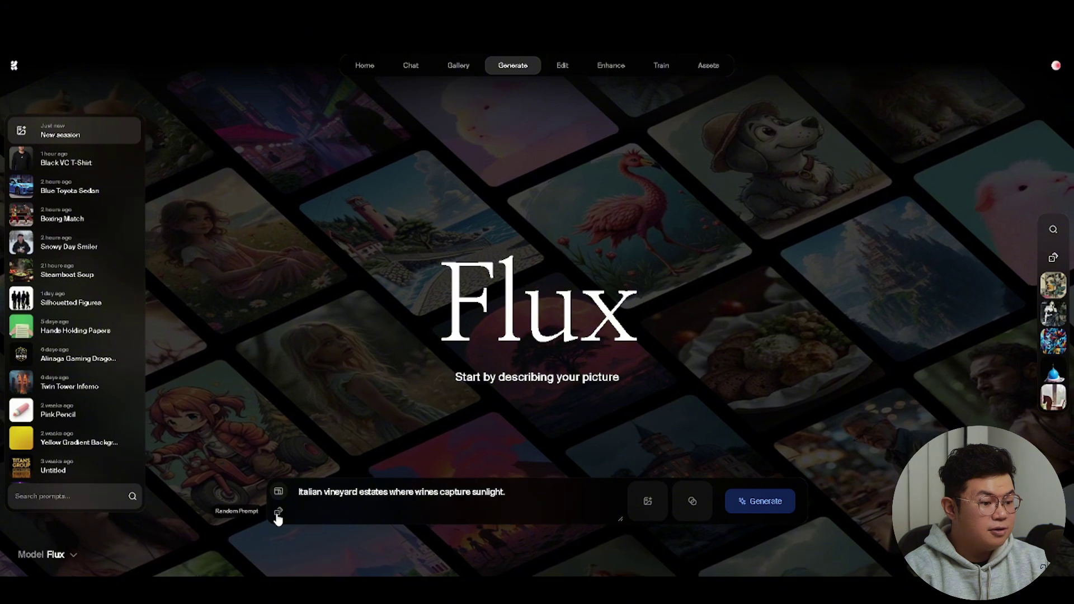
click(278, 514)
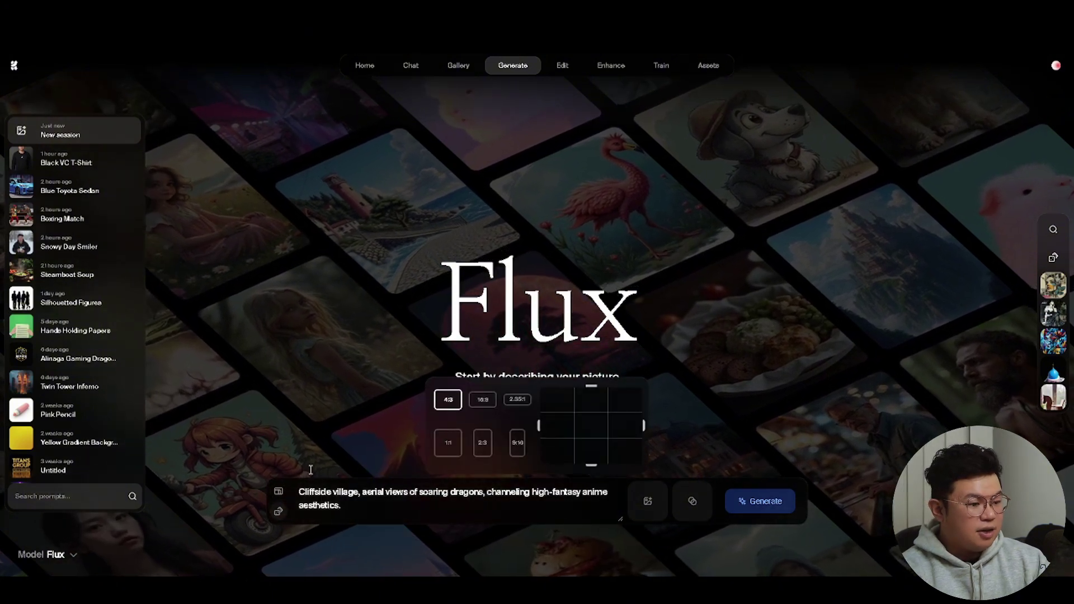
click(779, 500)
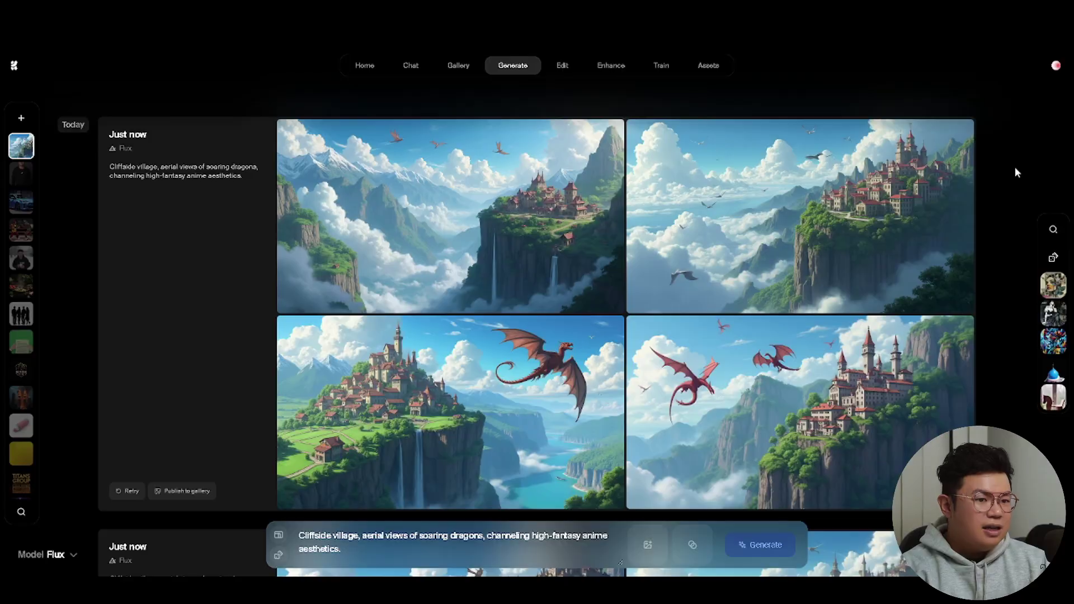
- Browse the style library, add the dark blue horned-figure silhouette style to the cliffside village prompt, and generate styled images
mouse_move(896, 158)
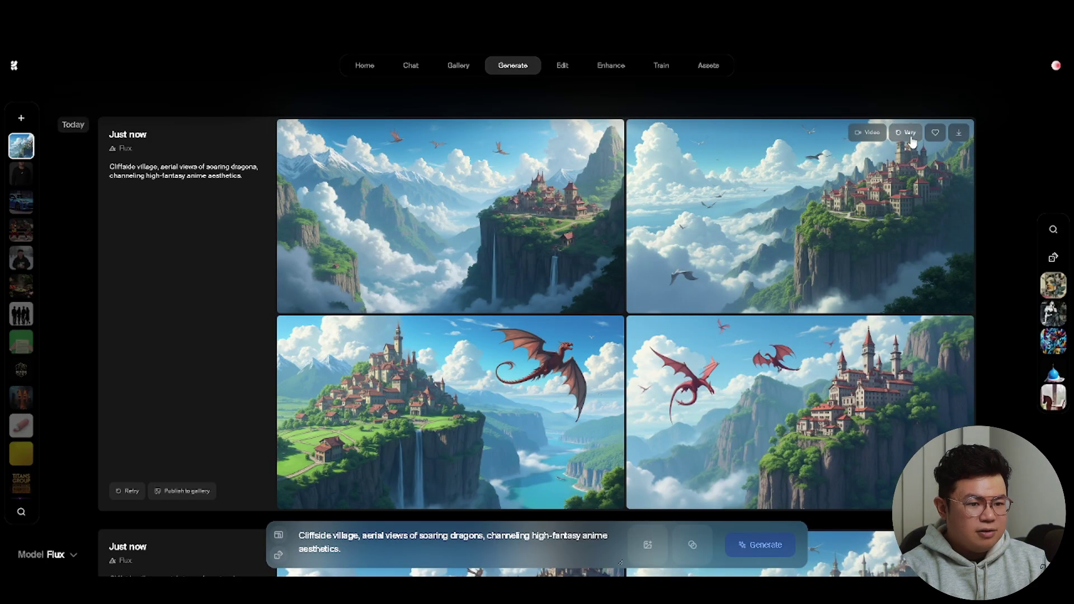
scroll(1003, 206, down, 7)
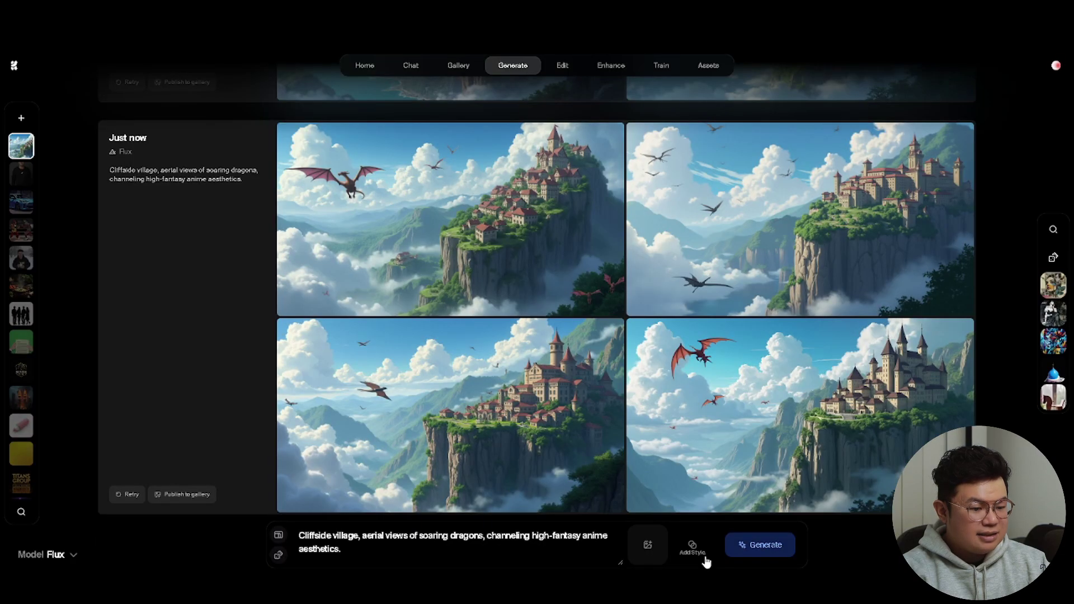
click(707, 560)
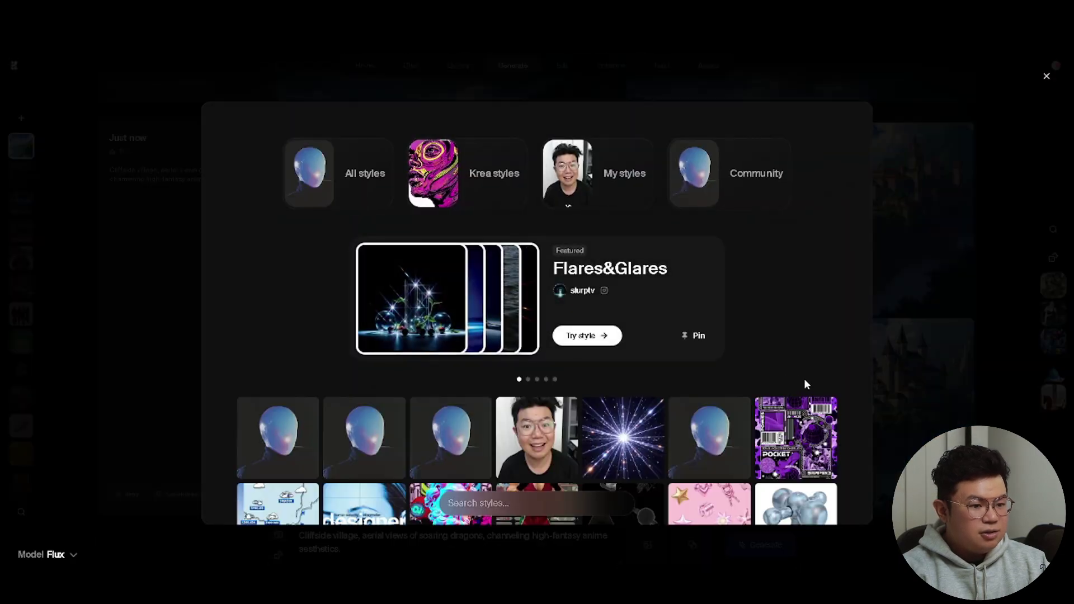
scroll(844, 369, down, 8)
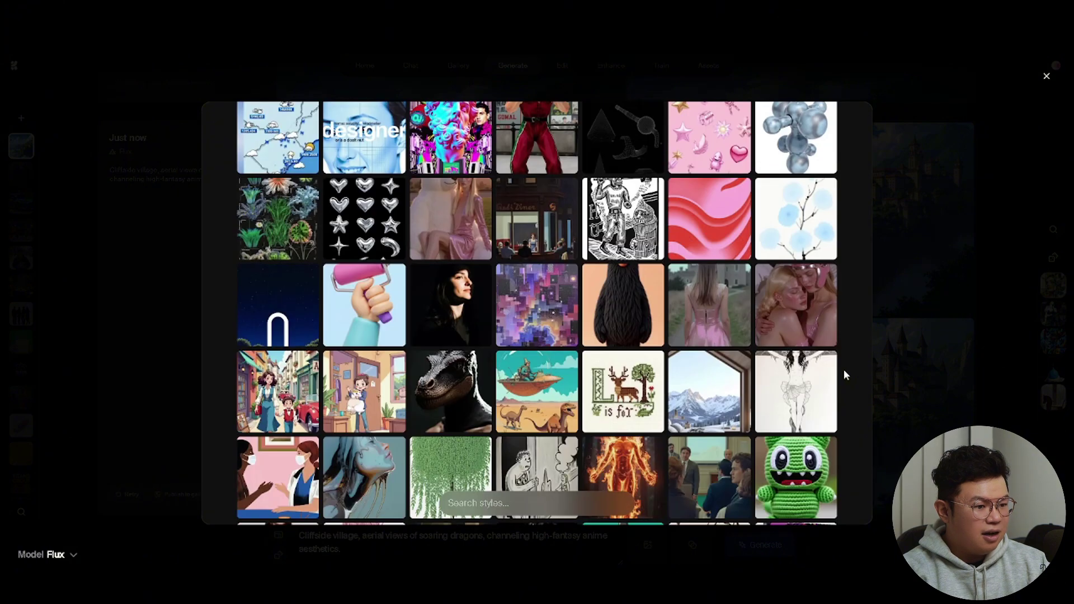
scroll(845, 371, down, 2)
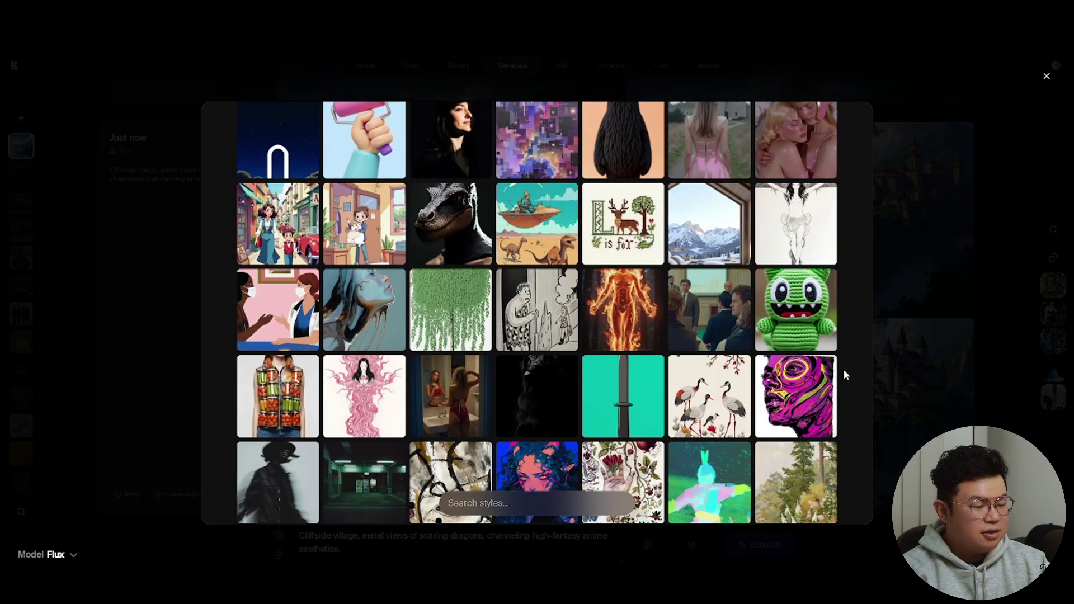
scroll(845, 371, down, 9)
scroll(845, 336, down, 2)
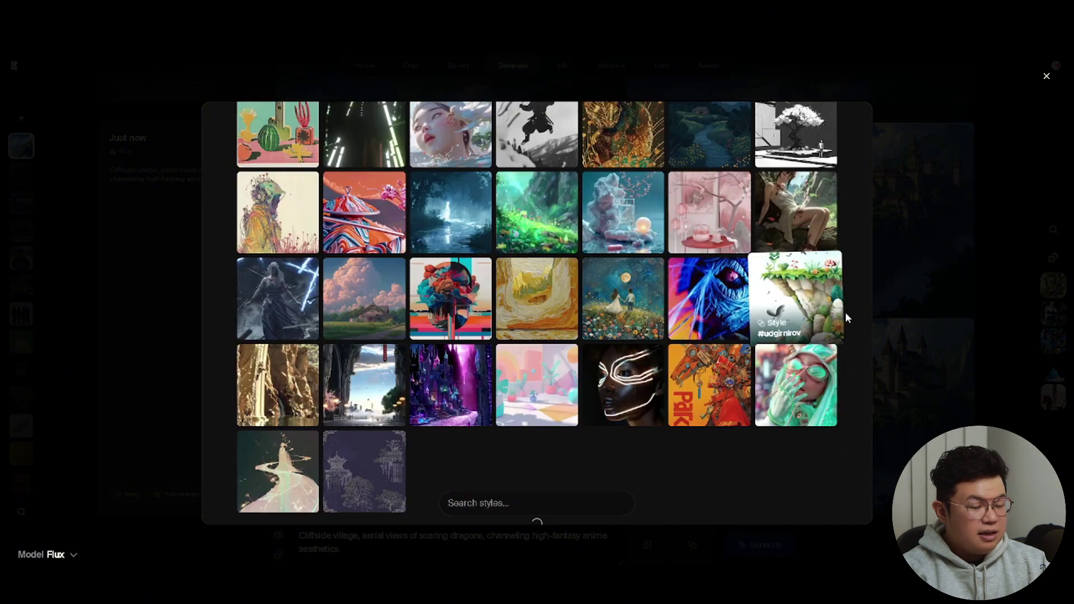
scroll(852, 314, down, 1)
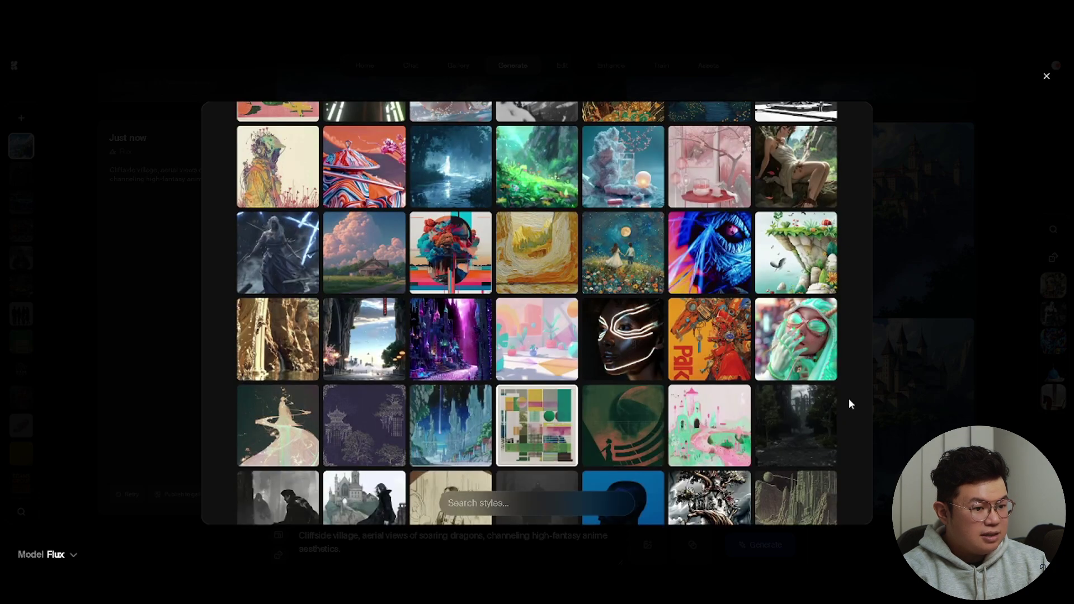
scroll(848, 399, down, 20)
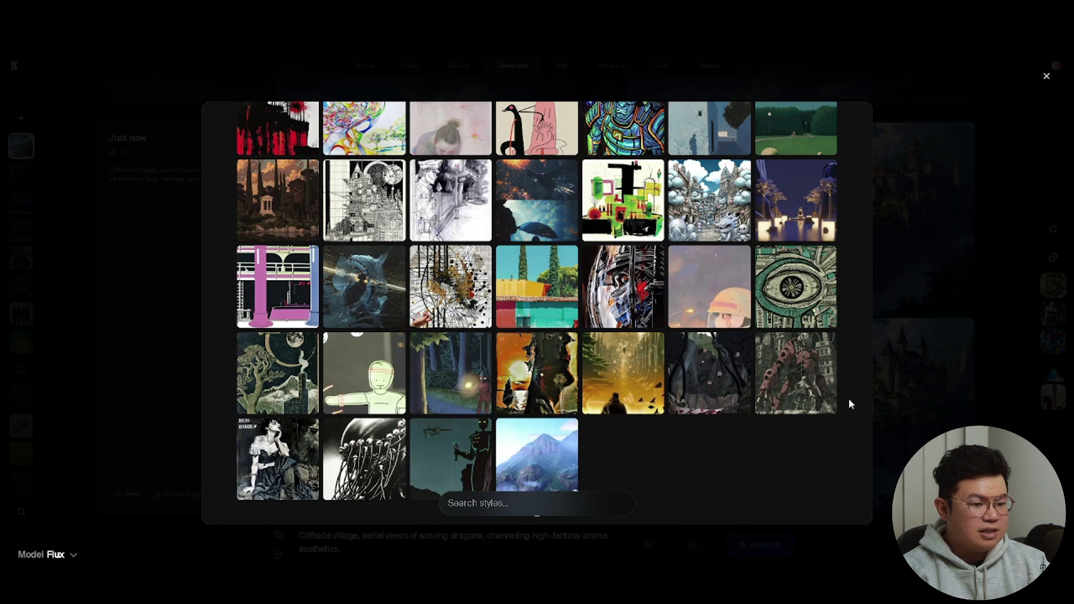
scroll(849, 398, up, 20)
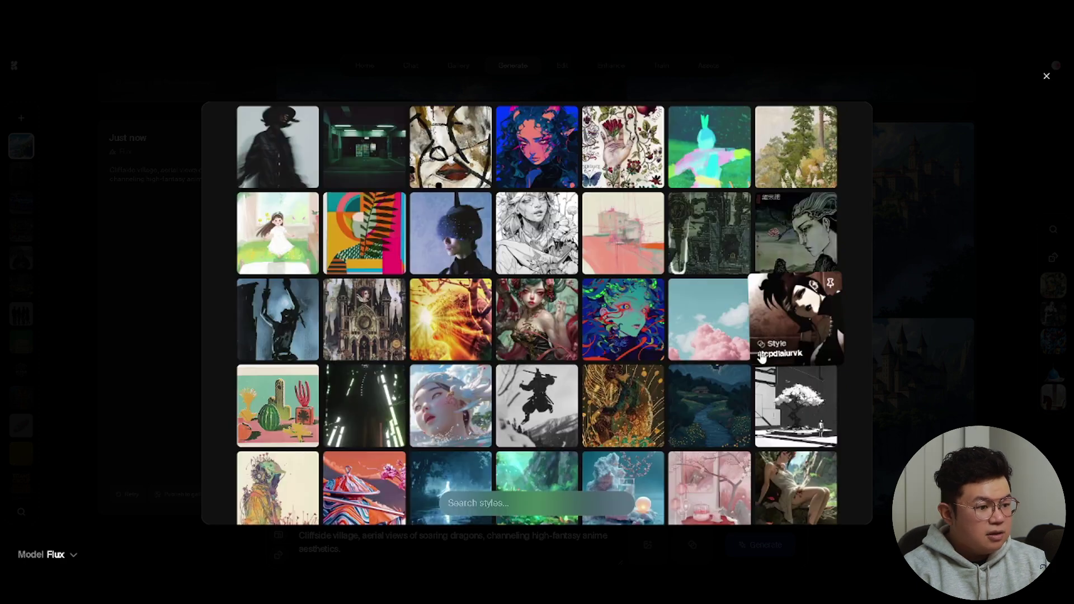
click(288, 308)
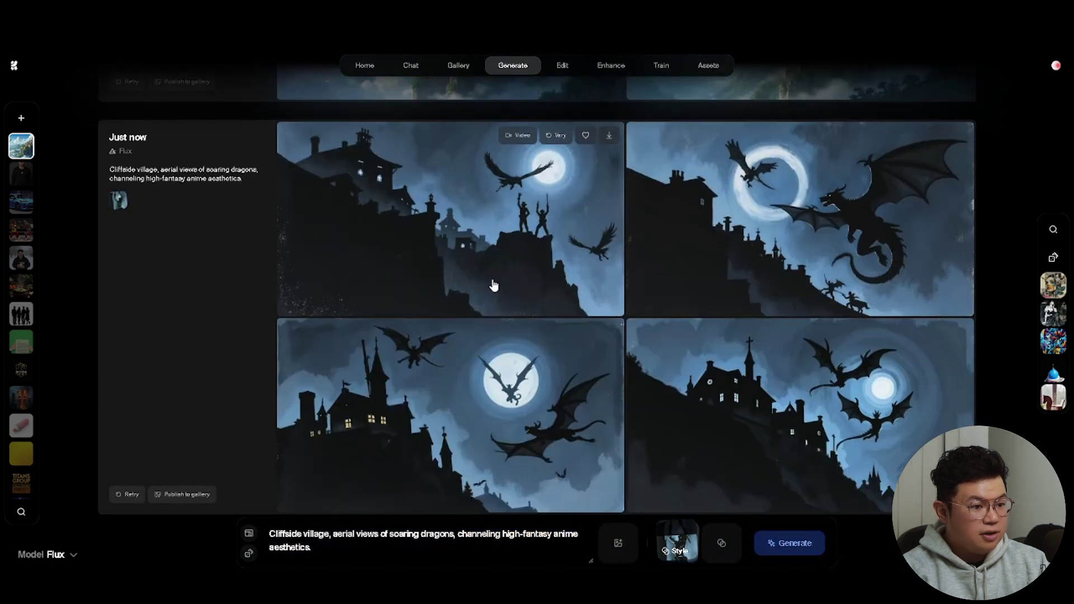
- View each of the four silhouette-styled cliffside village images enlarged
click(492, 285)
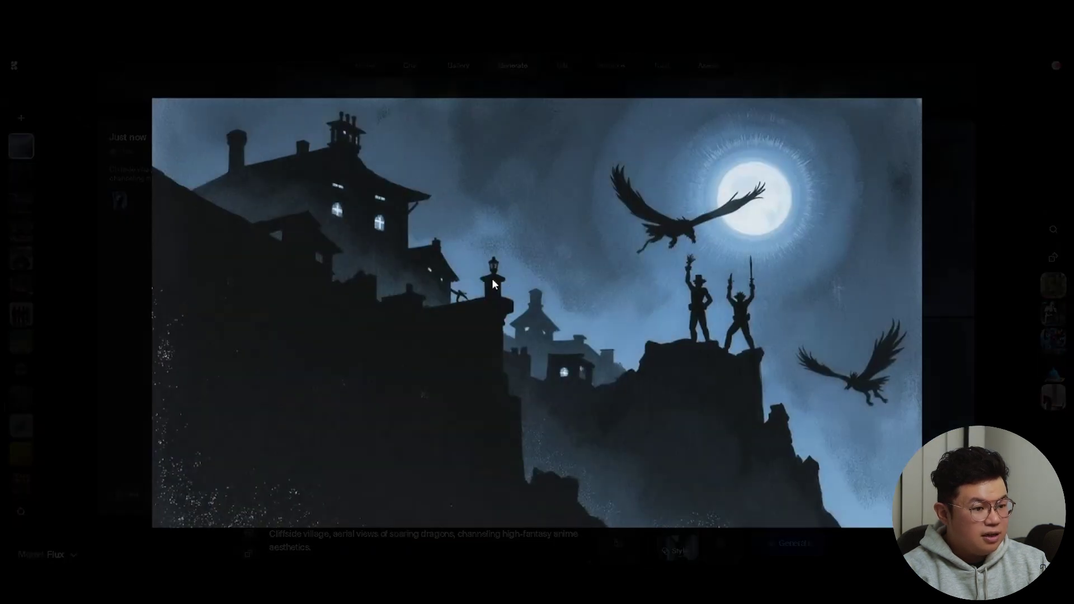
click(967, 320)
click(845, 257)
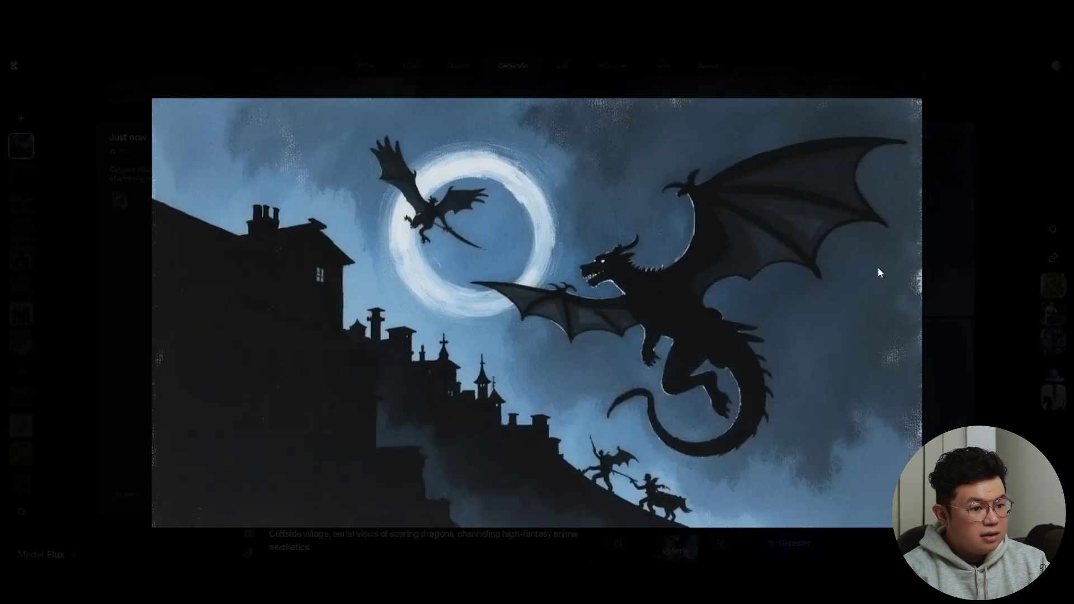
click(982, 305)
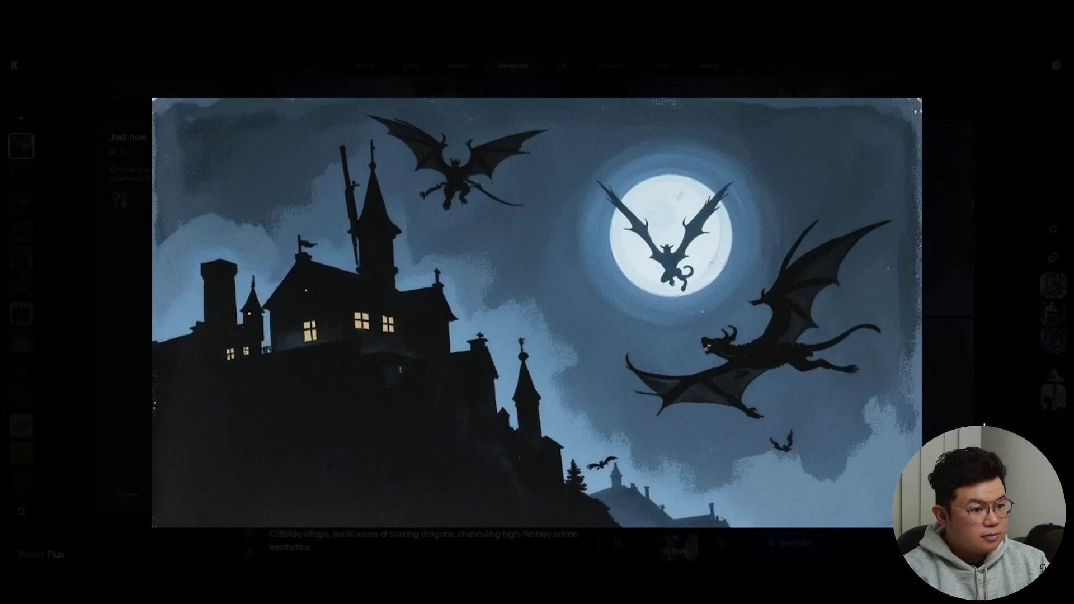
click(981, 304)
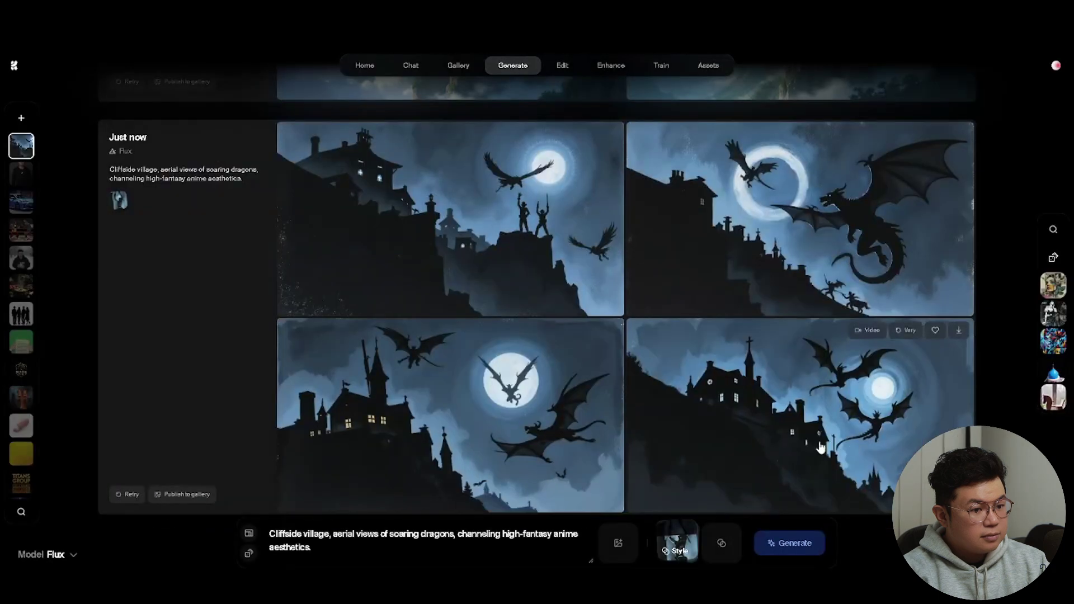
click(834, 417)
key(Escape)
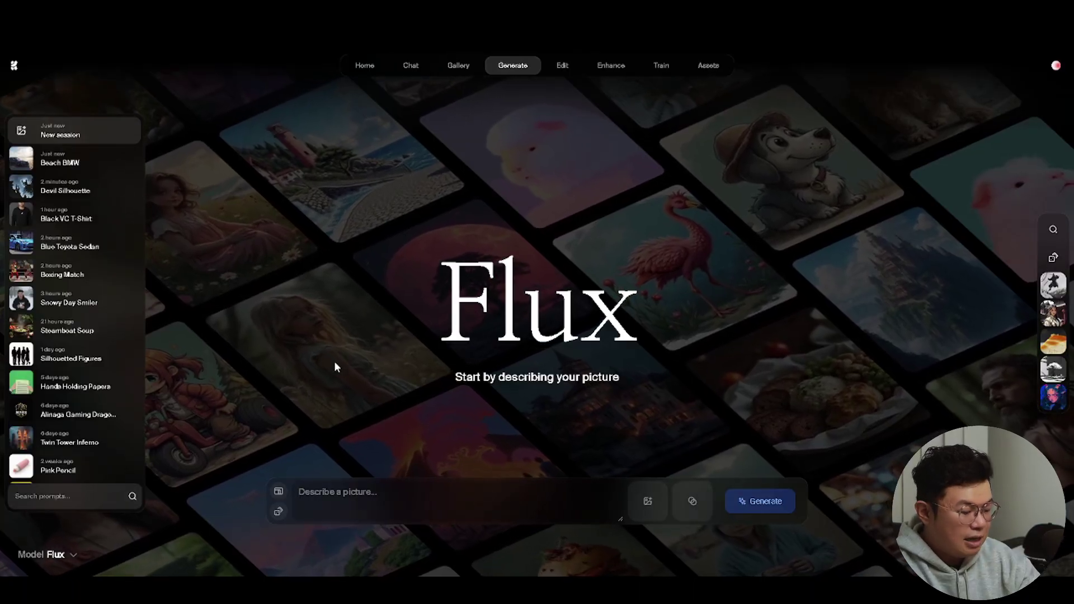
- Generate Flux images from the prompt "a chicken fighting a cow in a boxing match, in a boxing ring"
text(a chicke)
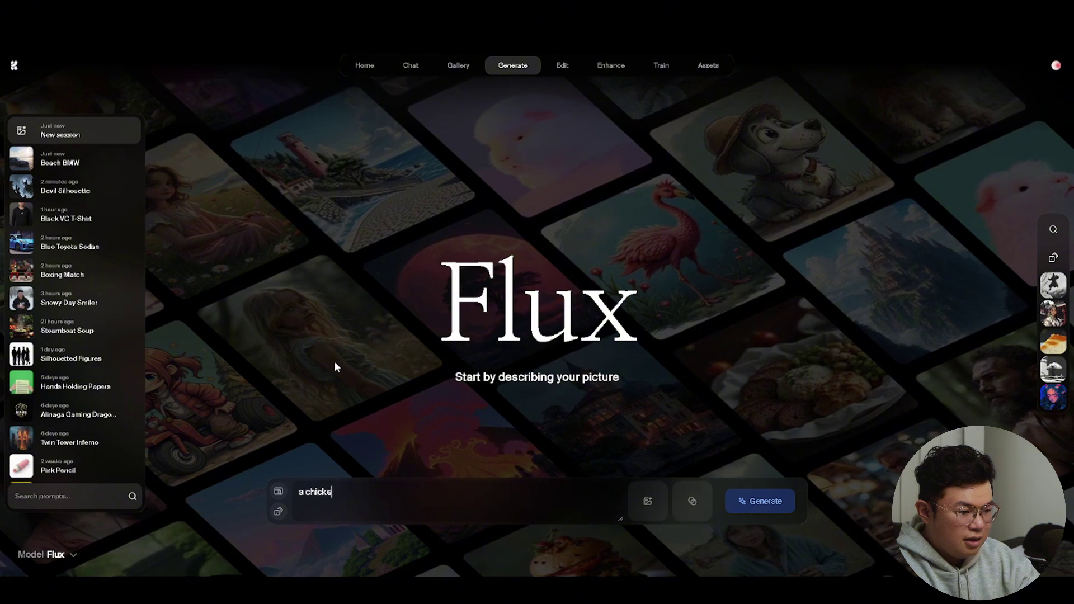
text(n fighting  a)
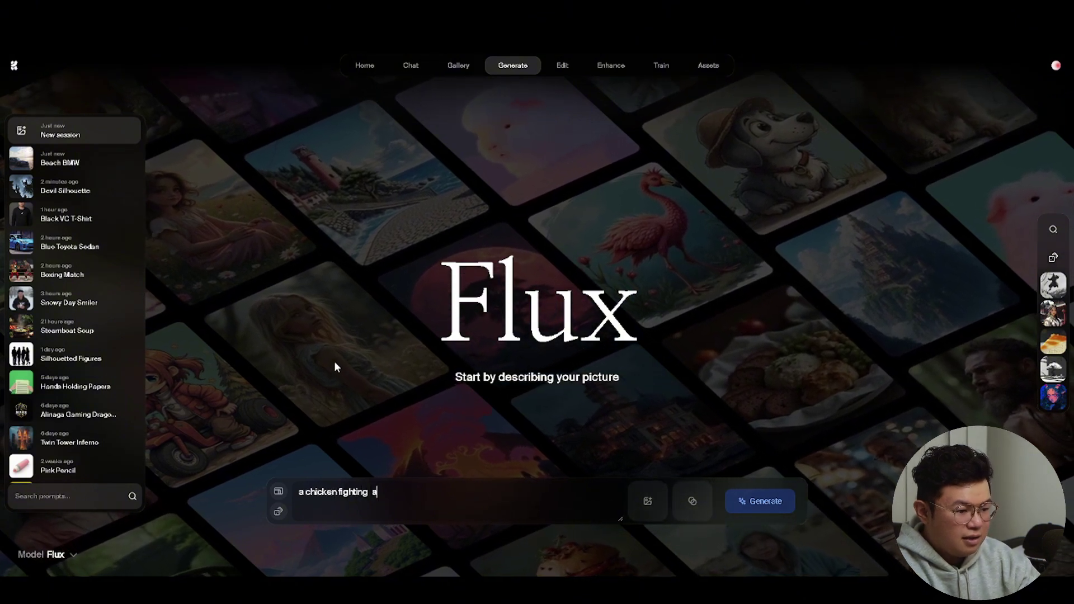
text( cow in a )
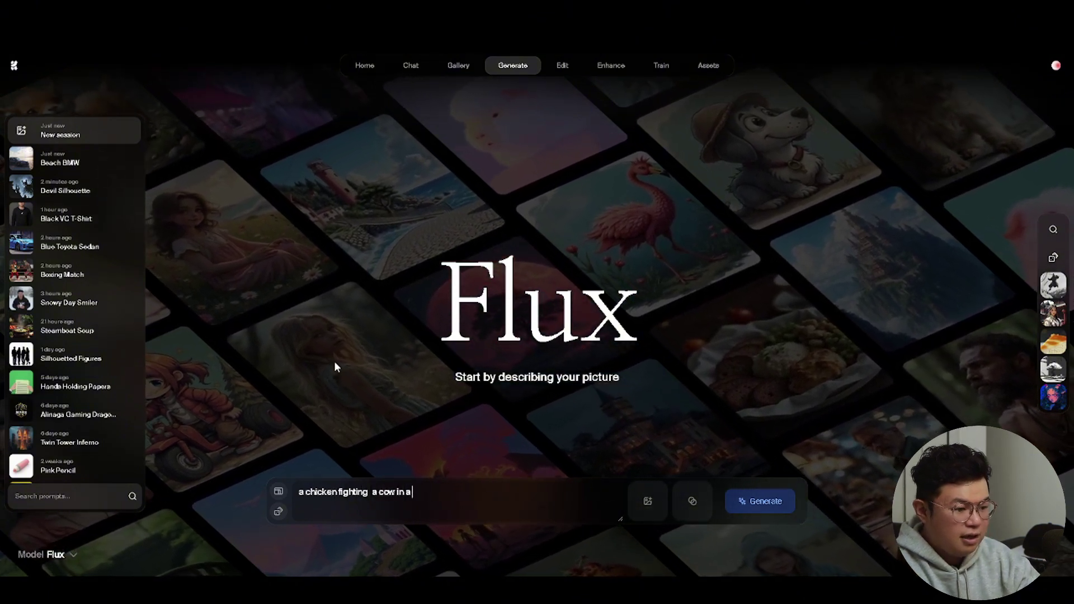
text(boxing match,)
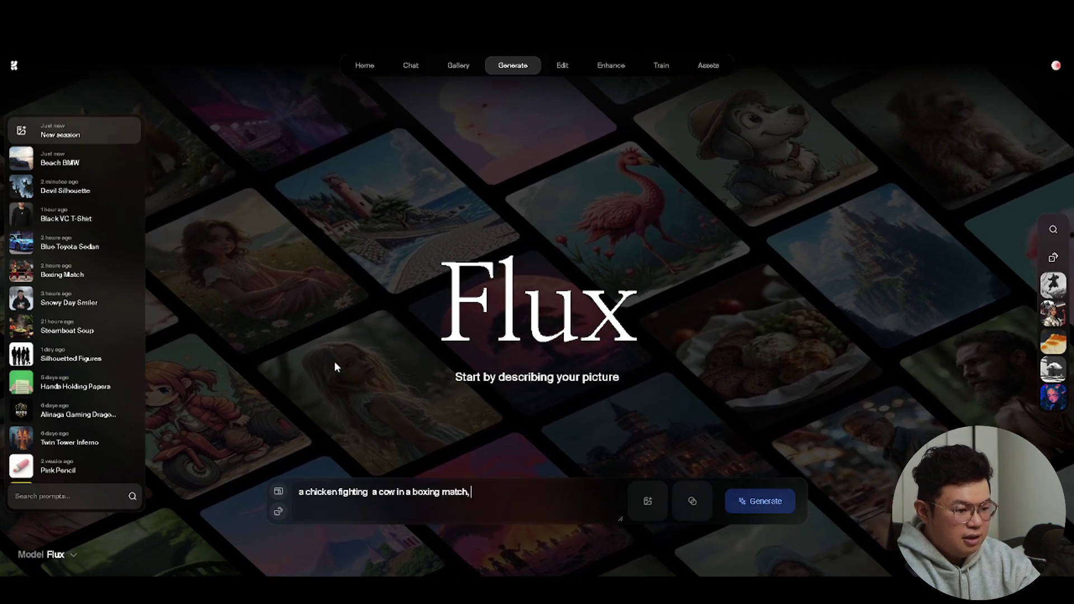
text( in a boxing)
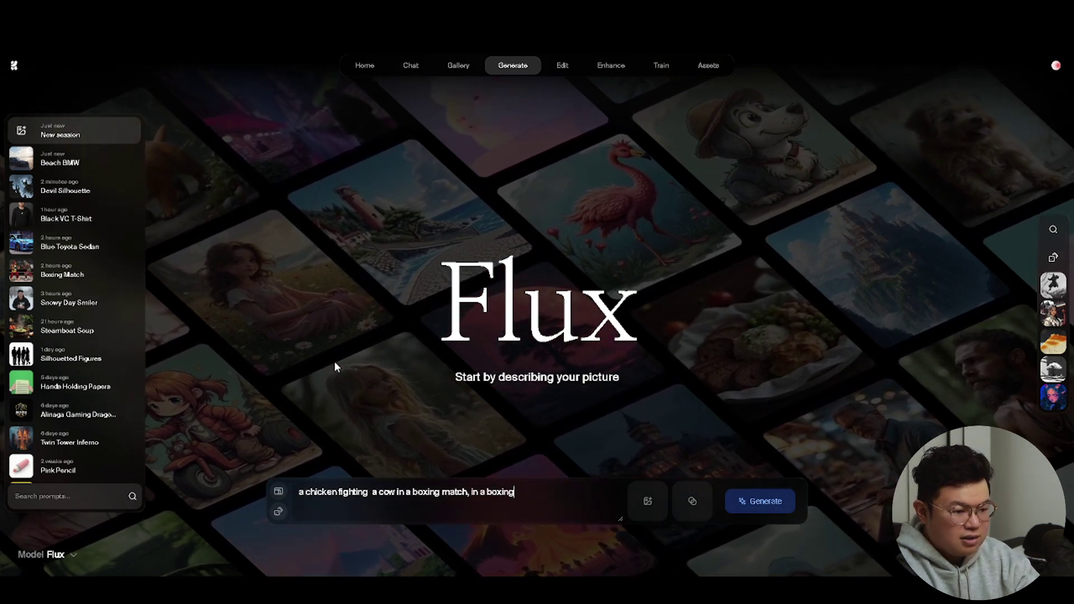
text( ring)
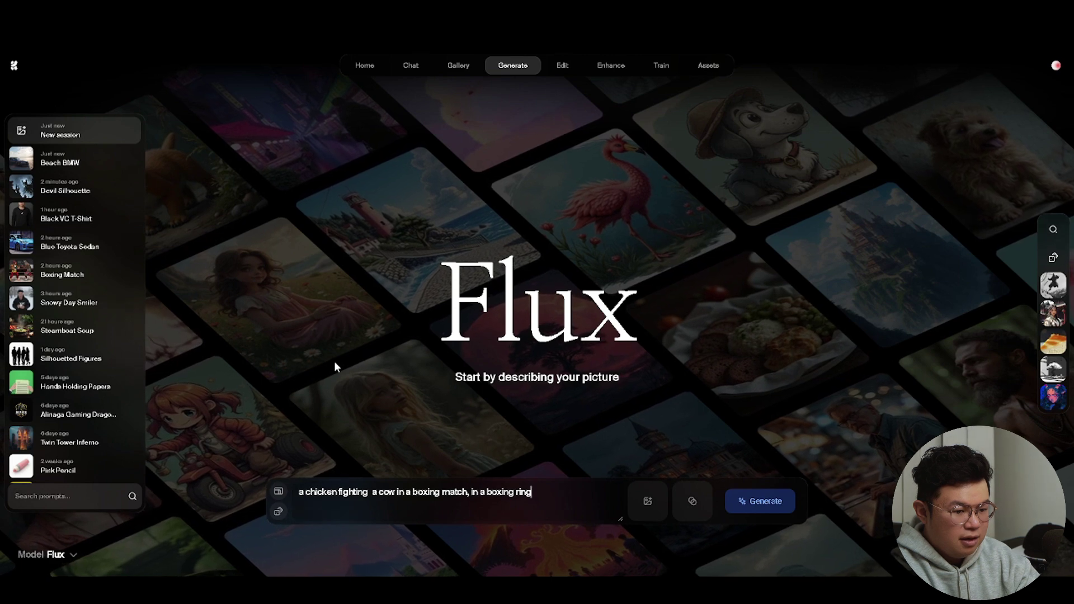
key(Return)
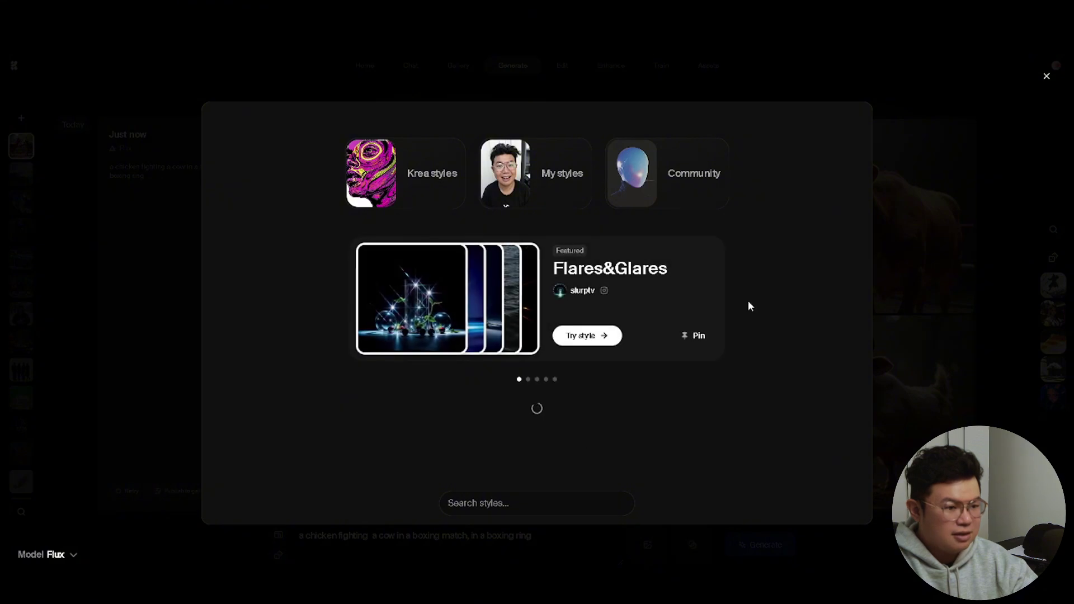
- Add the PS1 Tekken 3 style from the style library to the boxing prompt and set its strength to 0.64
scroll(751, 397, down, 6)
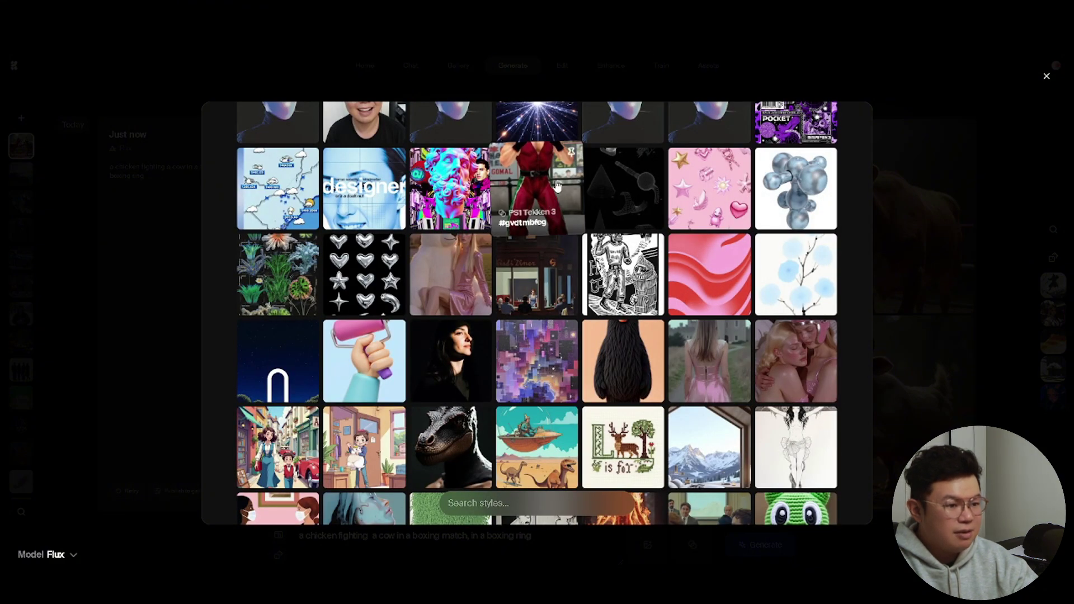
click(557, 186)
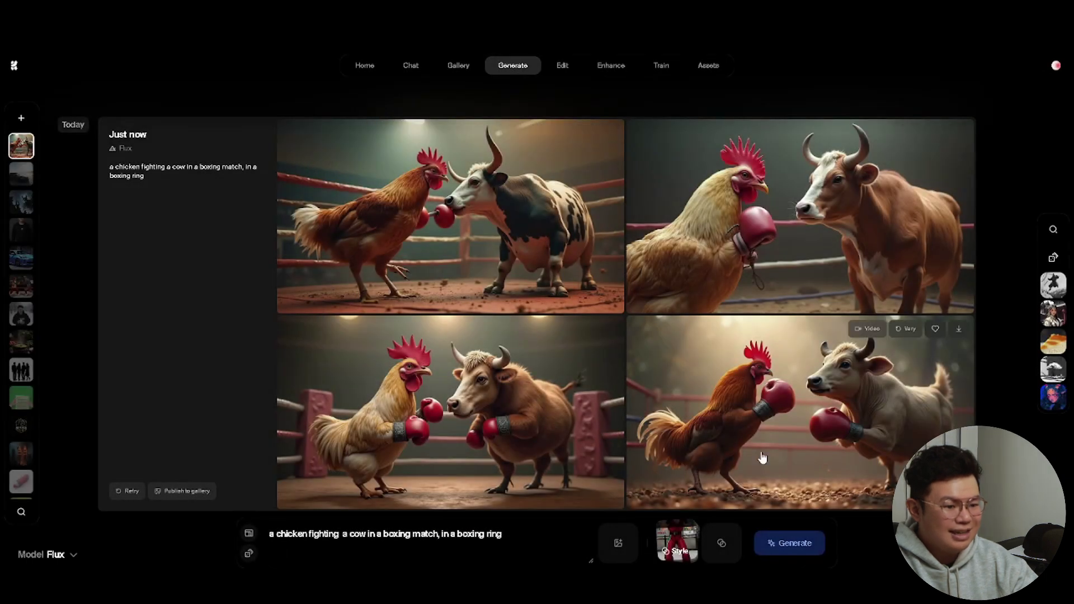
mouse_move(688, 538)
scroll(690, 540, down, 3)
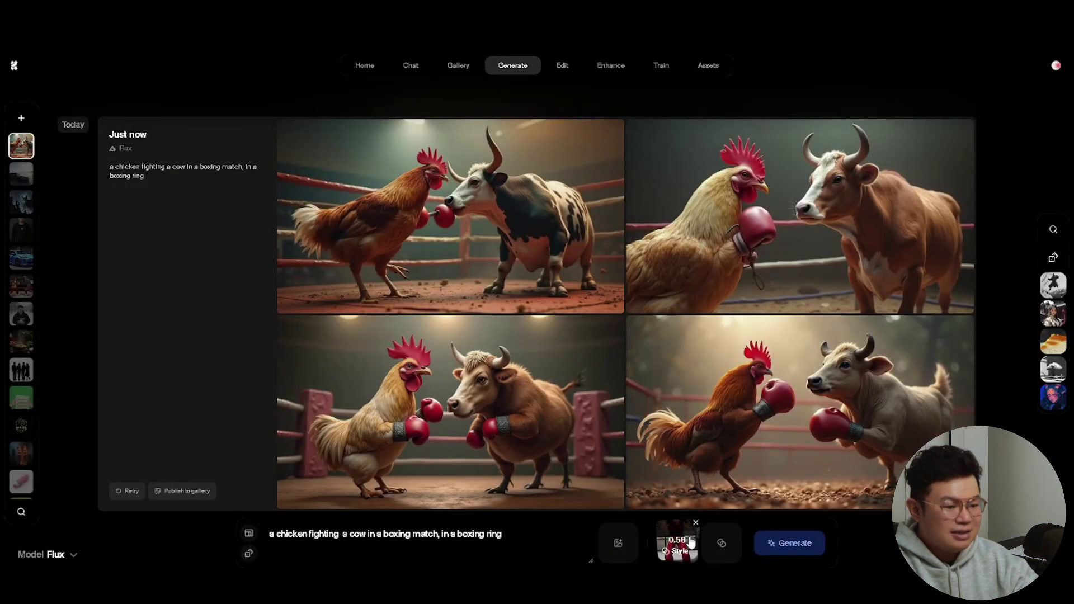
scroll(692, 541, up, 2)
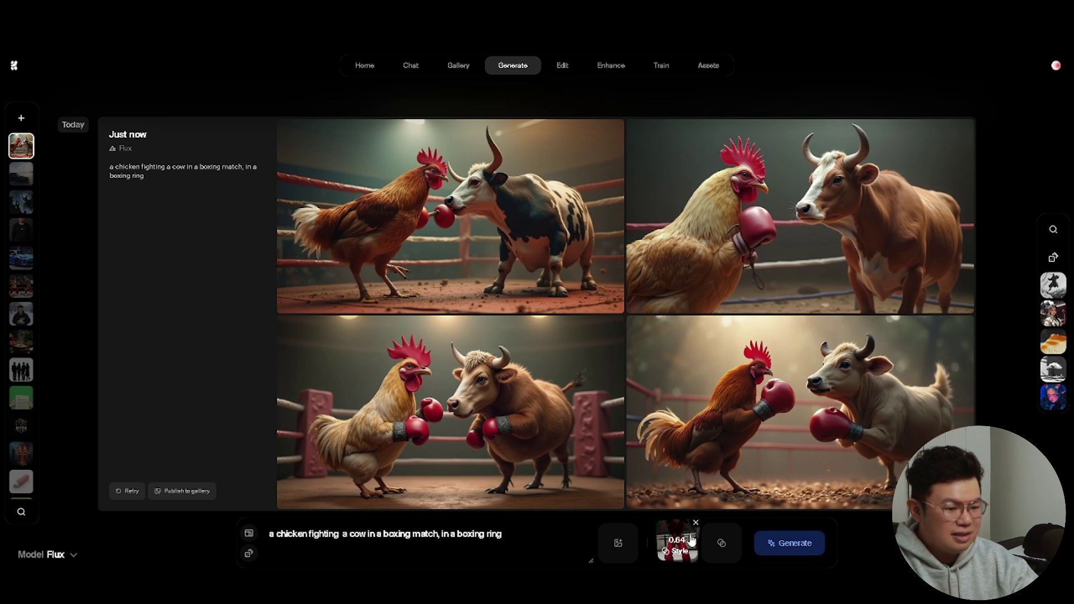
- Generate the Tekken-styled boxing images, rerun the generation with an adjusted style strength, and look over the results
click(789, 543)
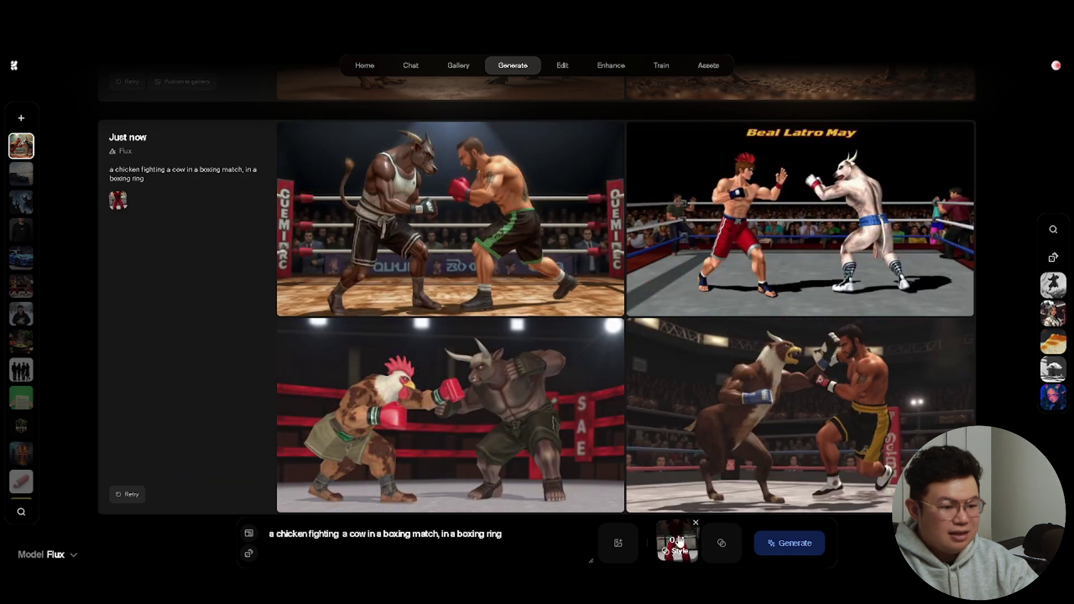
click(815, 543)
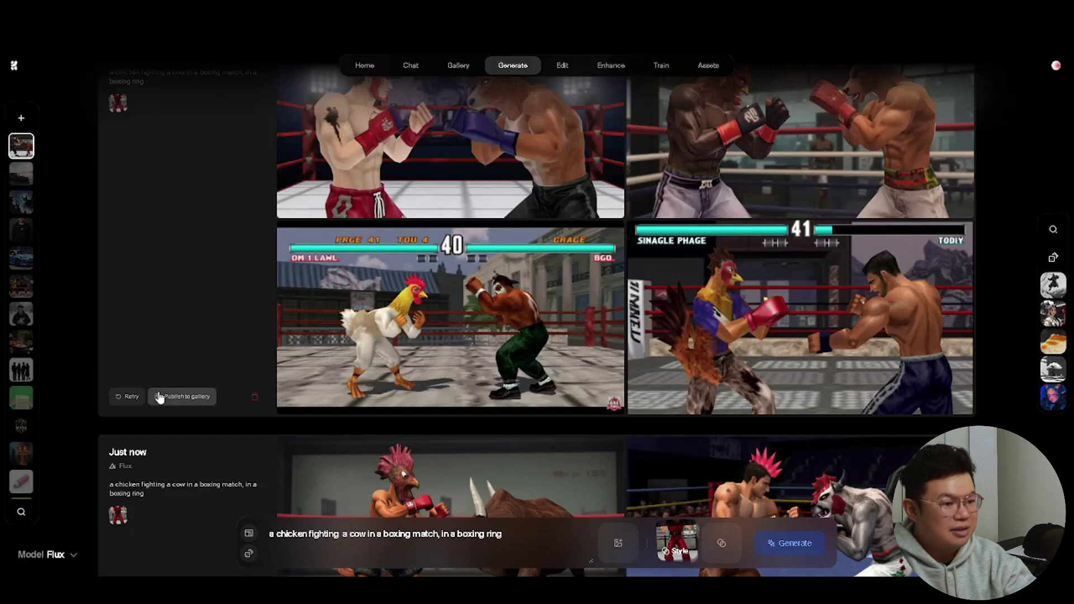
scroll(156, 363, up, 2)
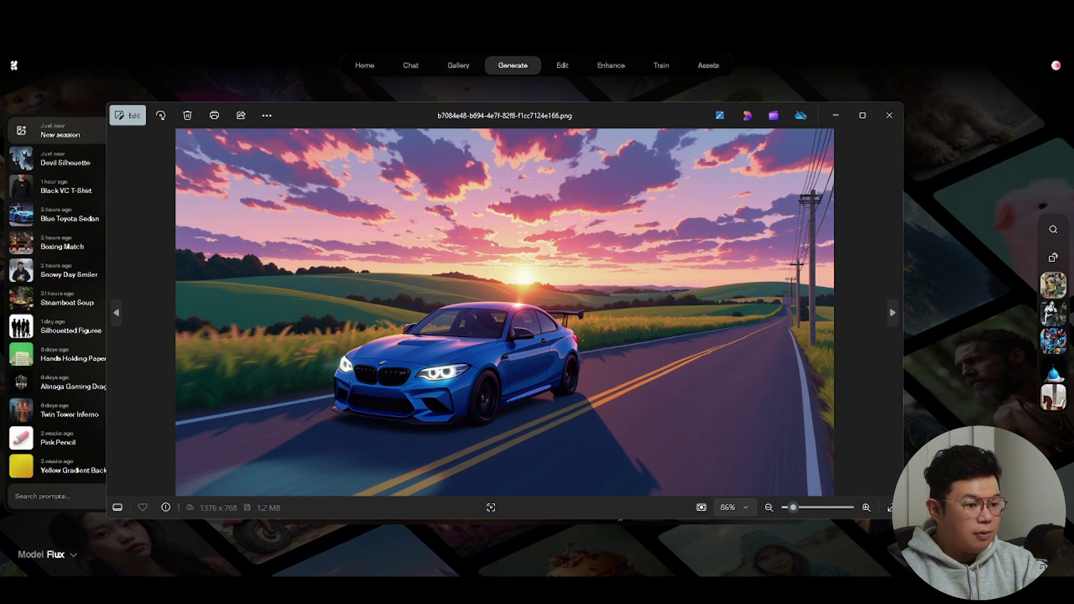
- Close the photo viewer and attach the blue BMW sunset picture to the new Flux session as an image prompt
click(890, 115)
drag(882, 129, 643, 507)
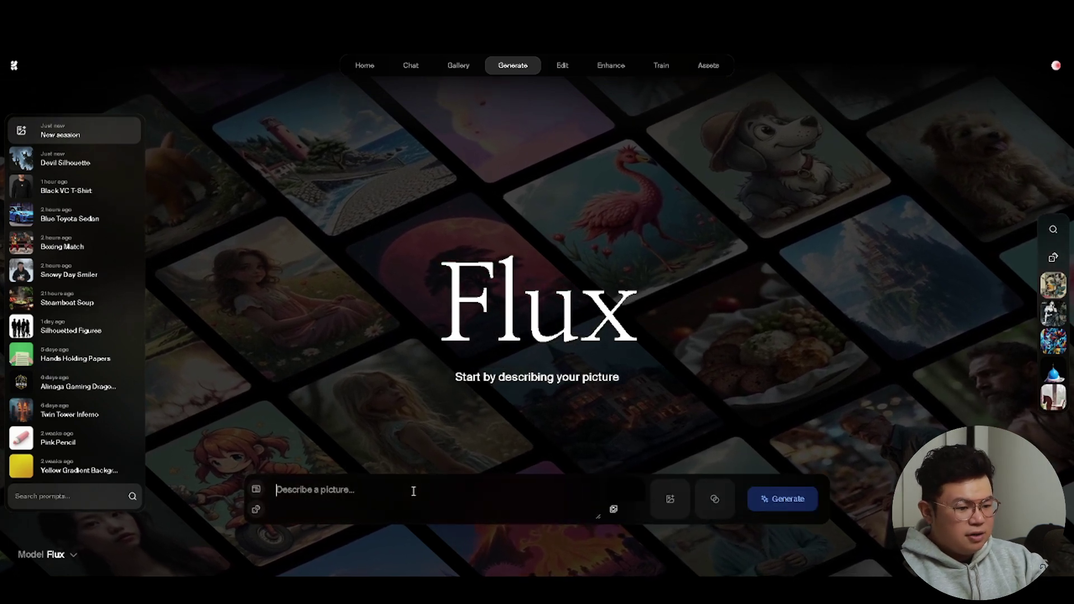
mouse_move(638, 498)
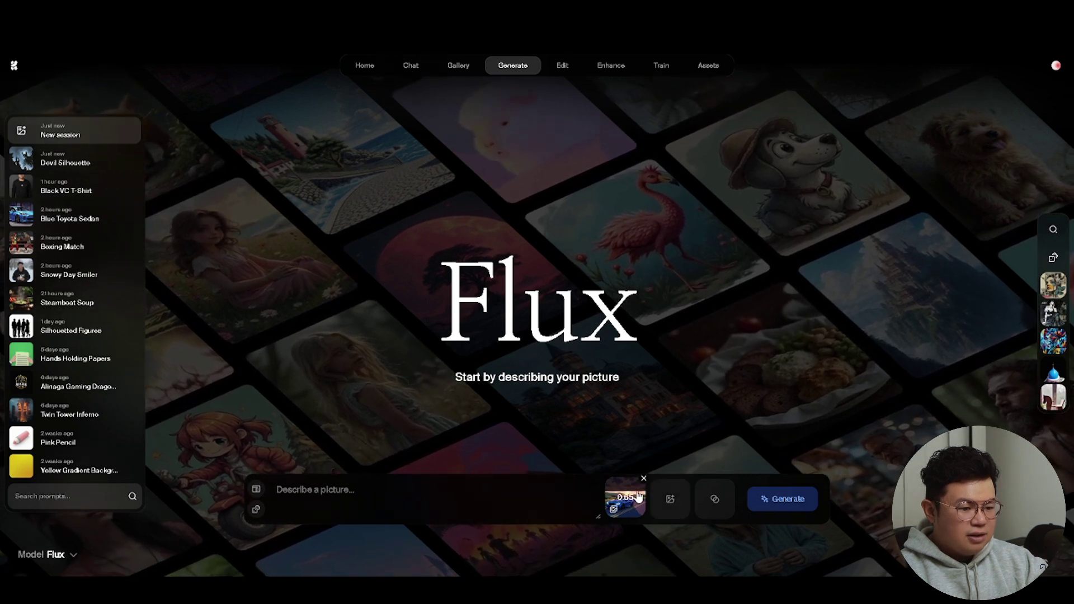
- Enter the prompt "a sunny beach" alongside the attached BMW picture, generate images, and view the illustrated beach result
click(487, 489)
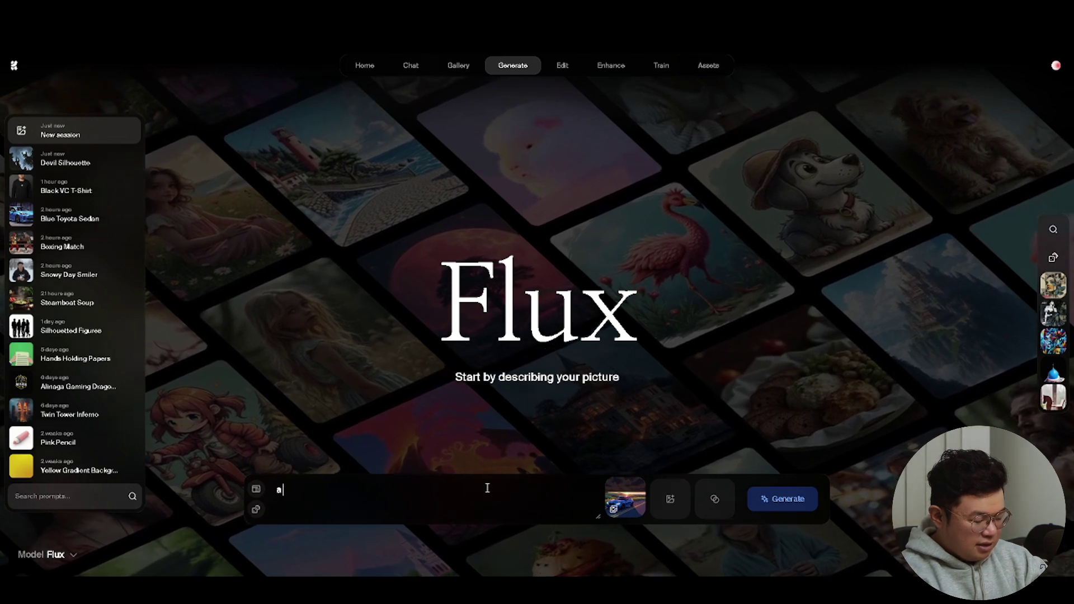
text(a sunny br)
text(eeze)
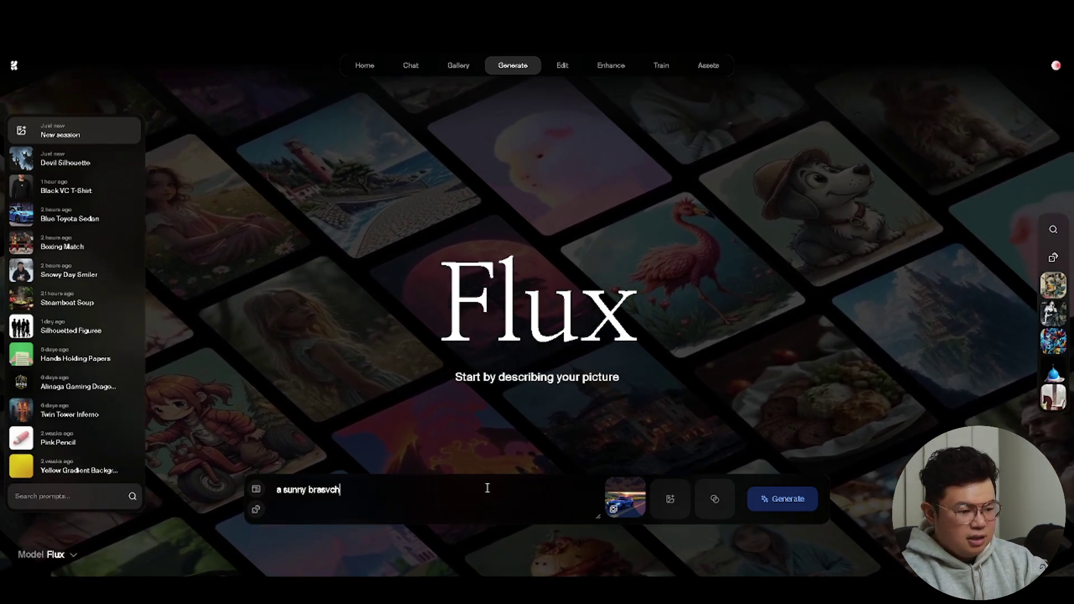
key(BackSpace)
key(BackSpace)
key(BackSpace)
key(BackSpace)
key(BackSpace)
text(rew)
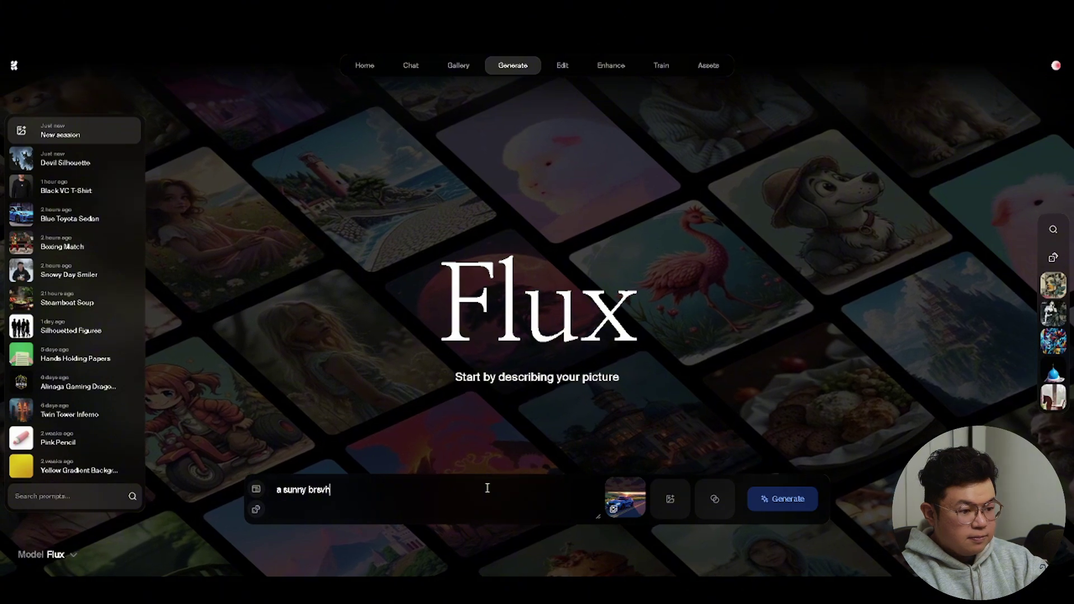
key(BackSpace)
key(BackSpace)
key(BackSpace)
text(each)
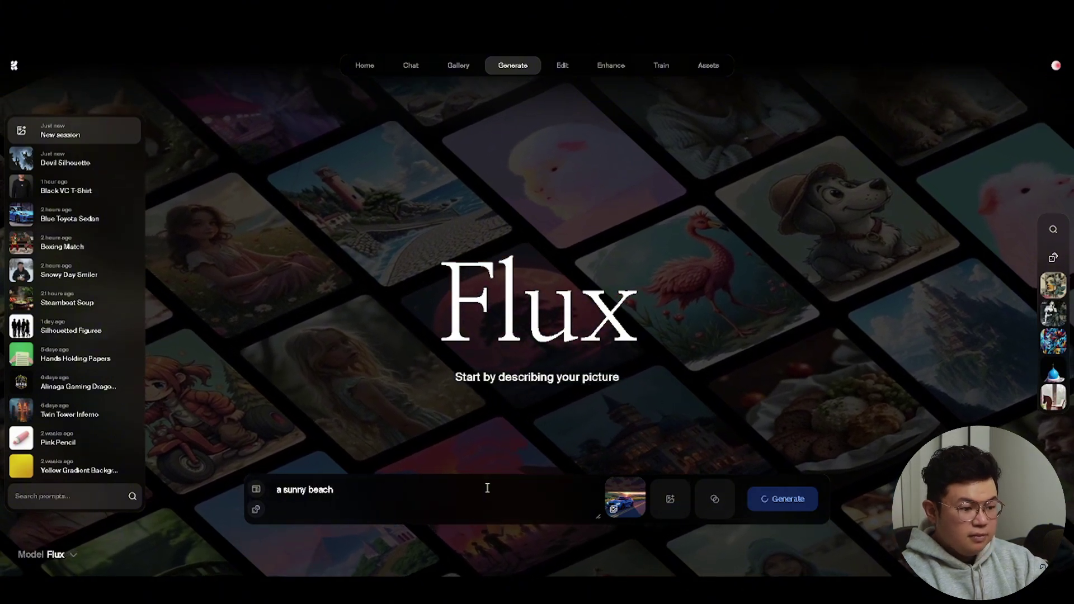
key(Return)
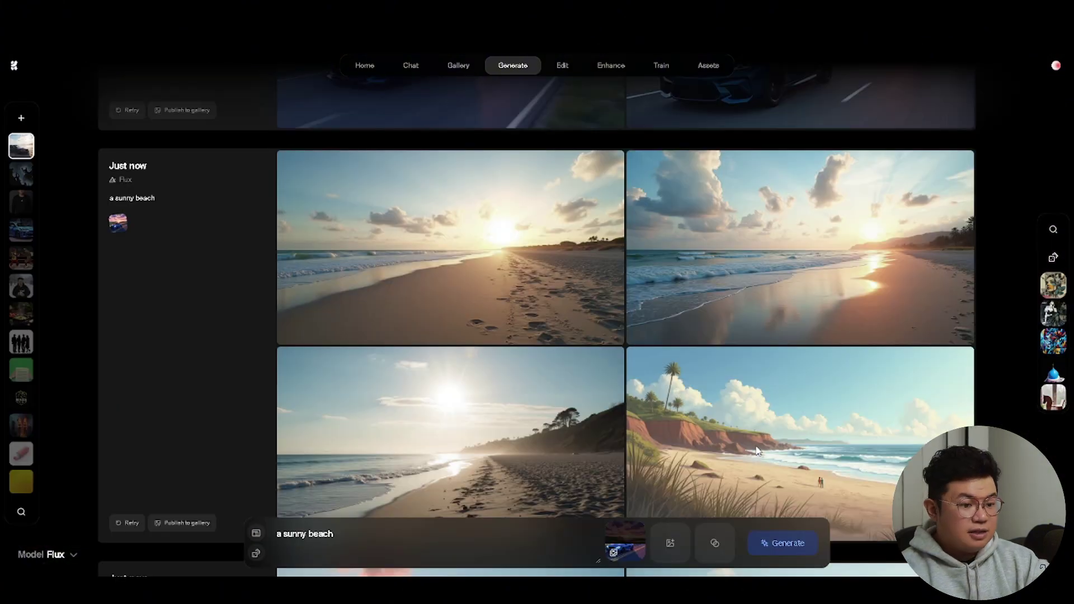
click(756, 450)
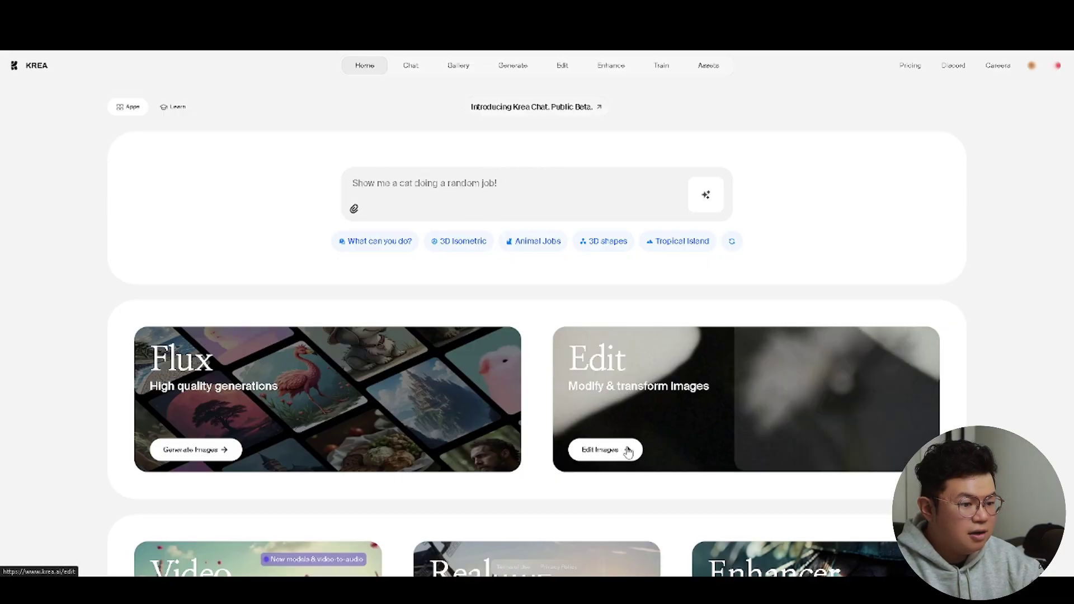
- Open the light blue car picture in the Edit tool and generate a toolbox in a region drawn on the ground beside the car
click(629, 451)
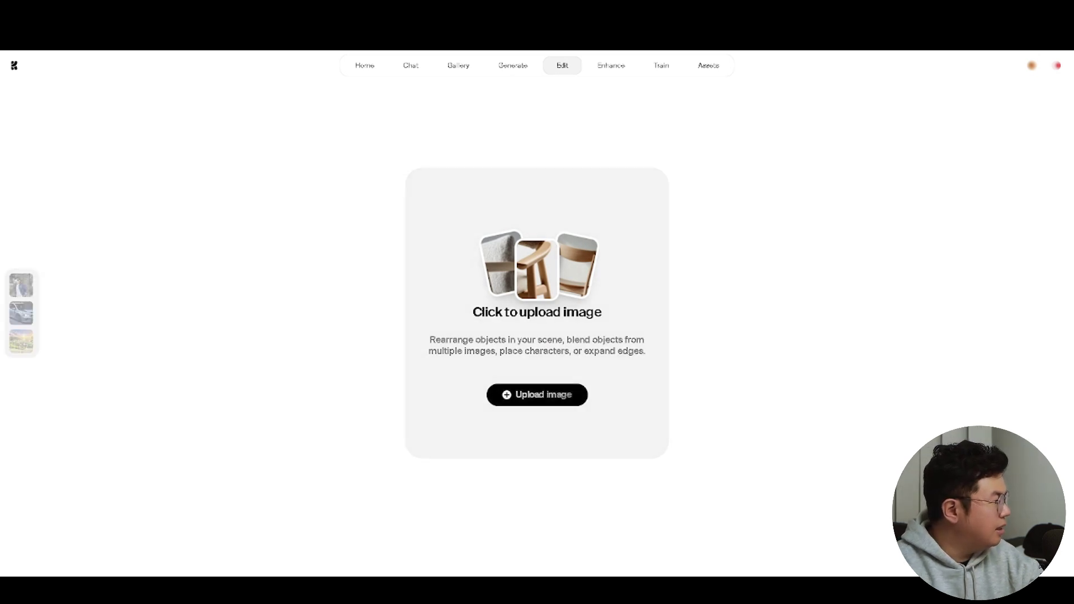
drag(20, 313, 470, 280)
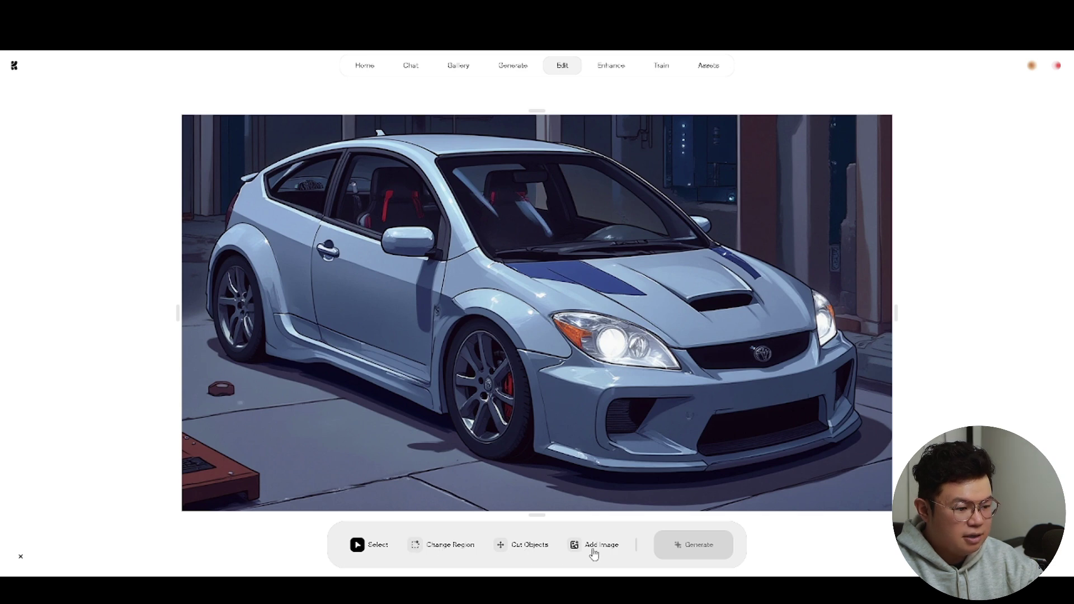
click(468, 551)
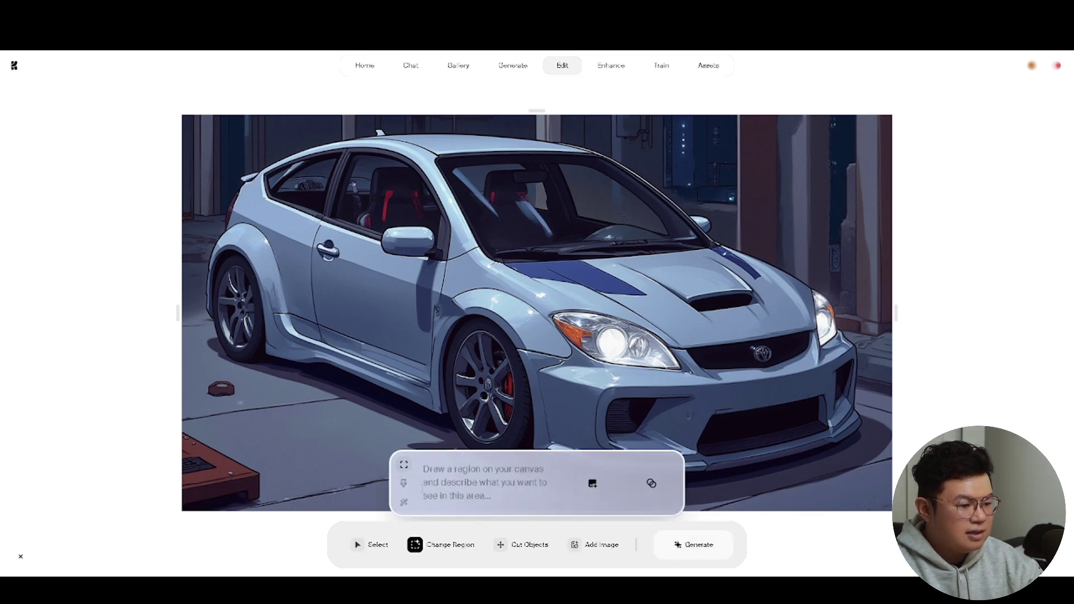
drag(260, 422, 386, 472)
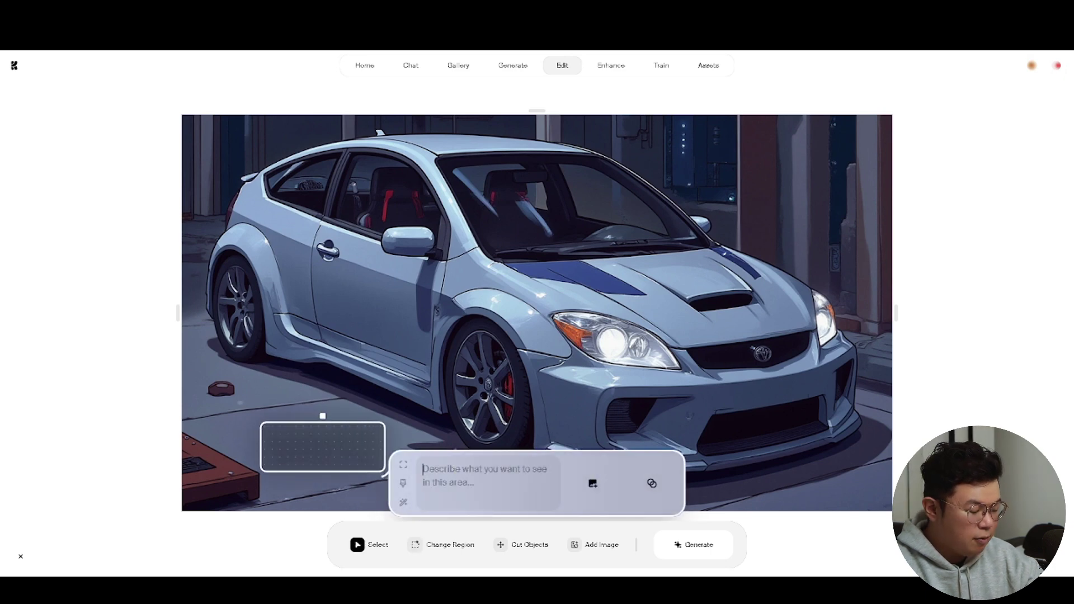
text(t)
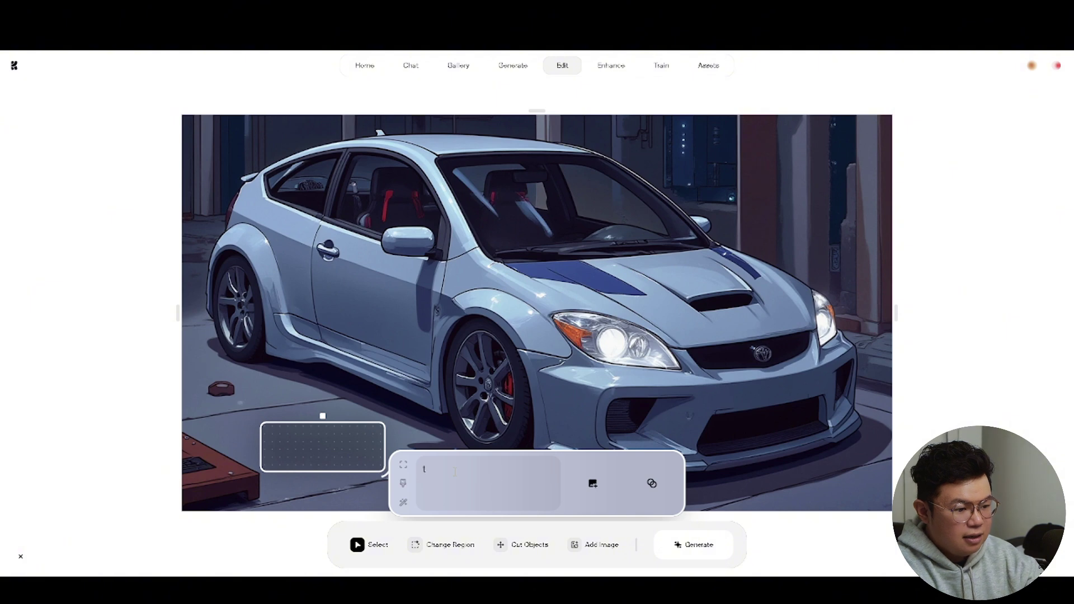
text(d)
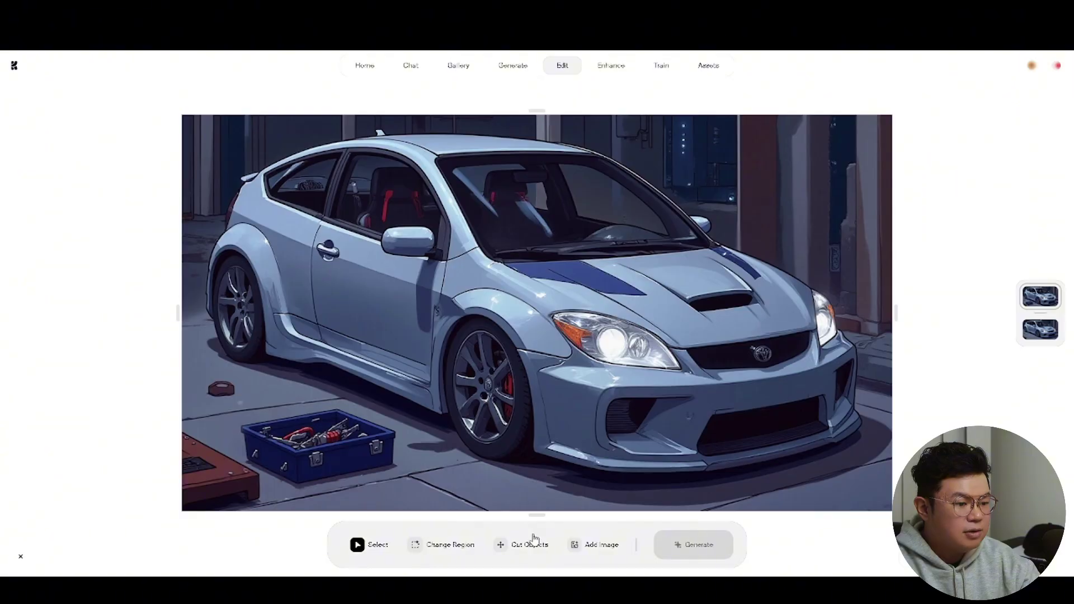
- Cut the blue toolbox out of the car picture, move it off the canvas, and generate a fill for the gap
click(533, 543)
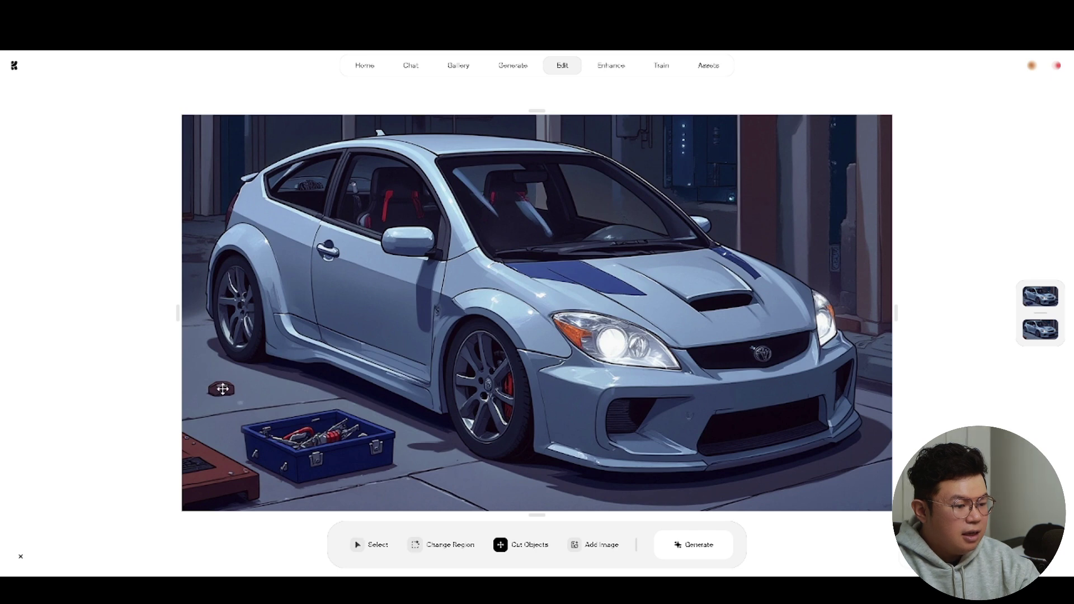
click(318, 445)
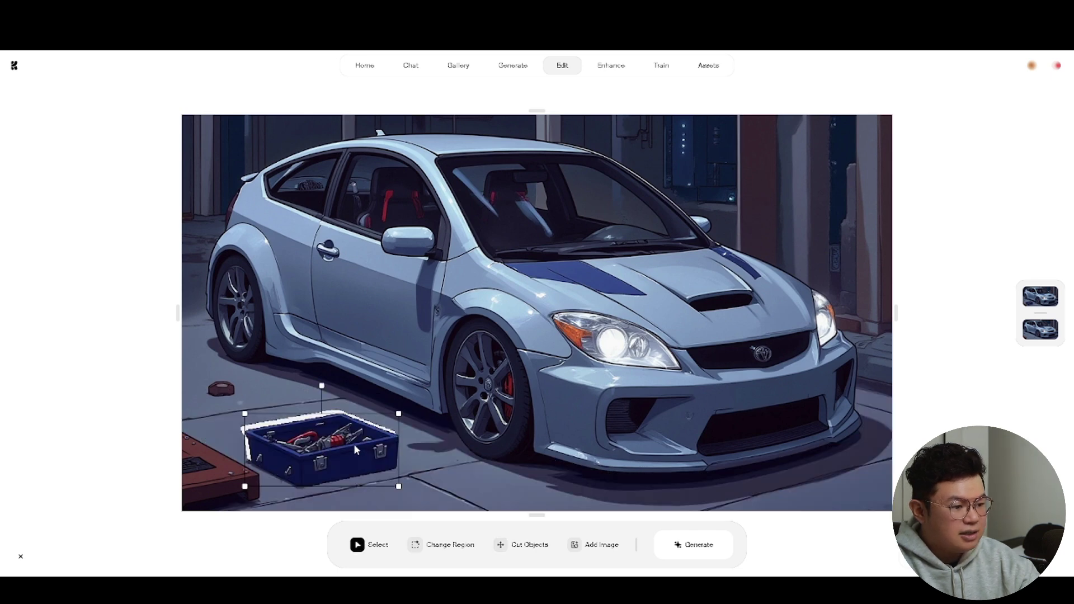
drag(366, 450, 129, 428)
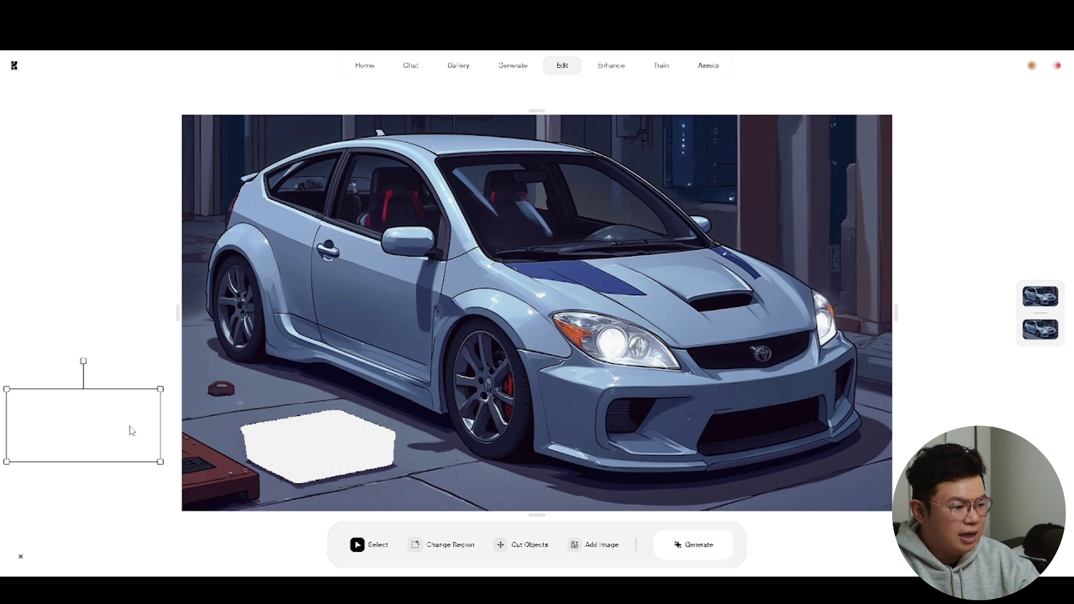
click(227, 391)
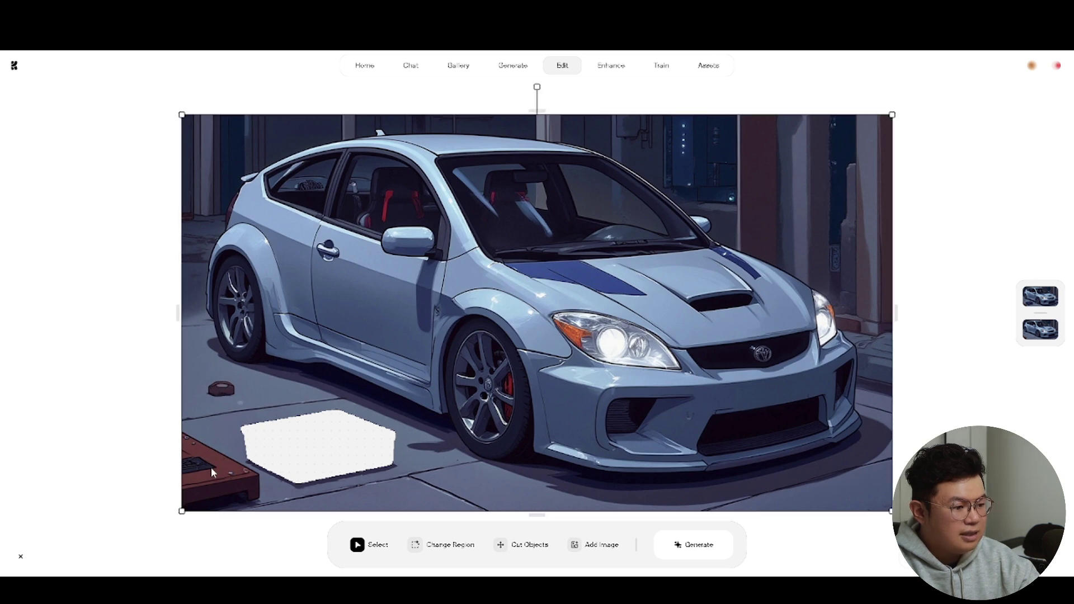
click(721, 546)
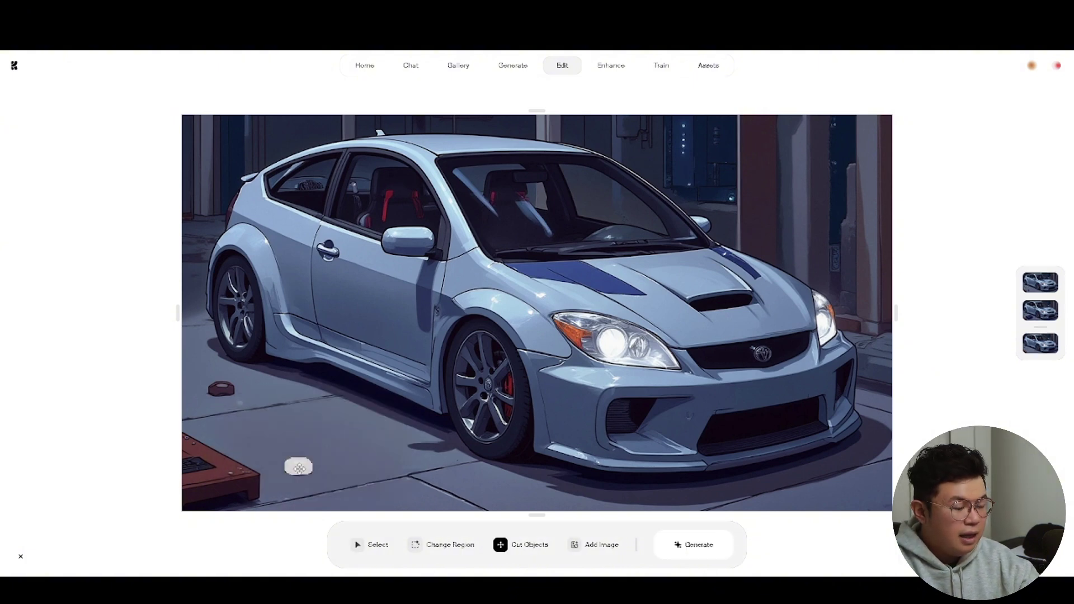
- Cut the small dark red object on the ground near the rear wheel out of the car picture
click(226, 397)
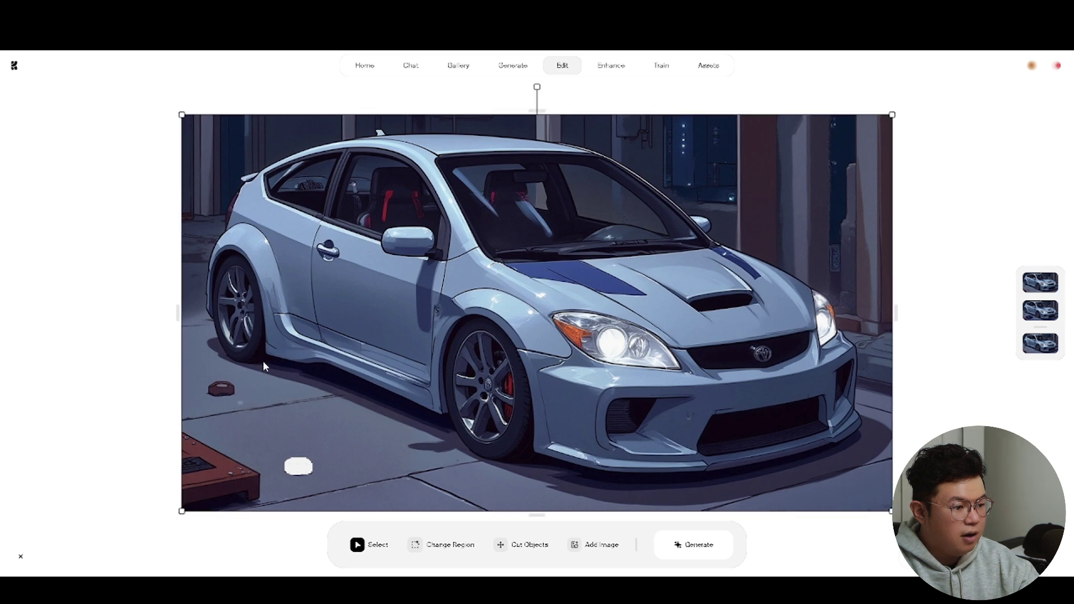
click(530, 545)
click(222, 388)
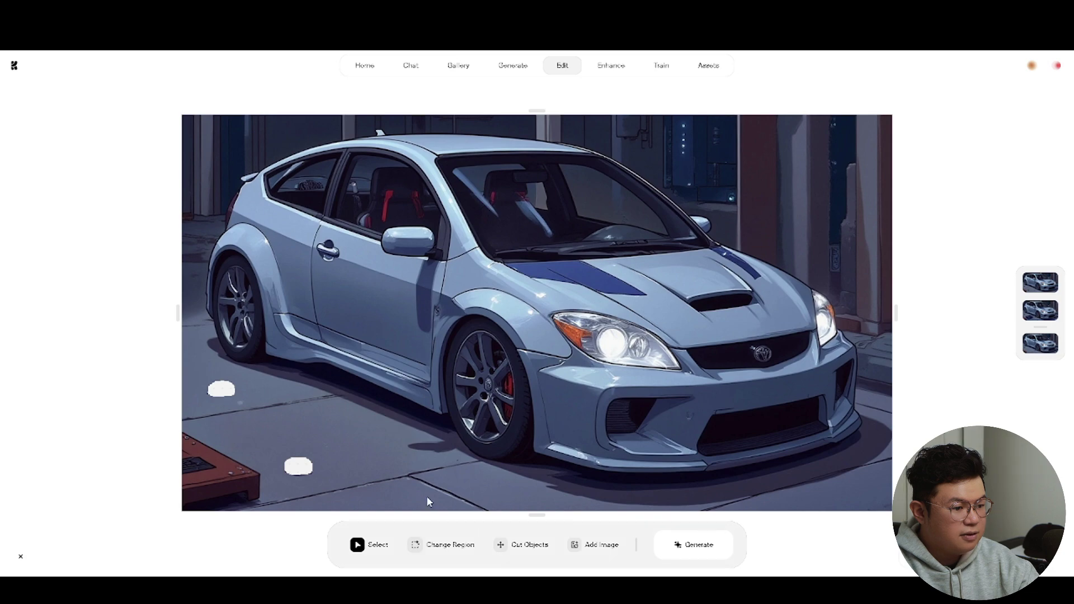
- Cut the red box in the corner of the ground out of the car picture and generate a fill for the gaps
click(221, 473)
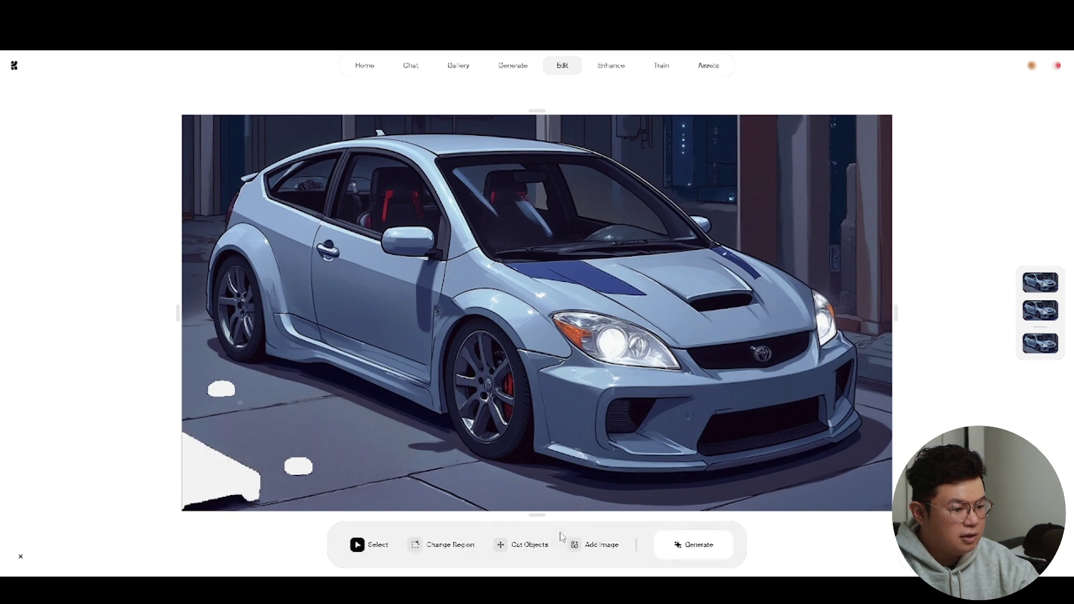
click(538, 544)
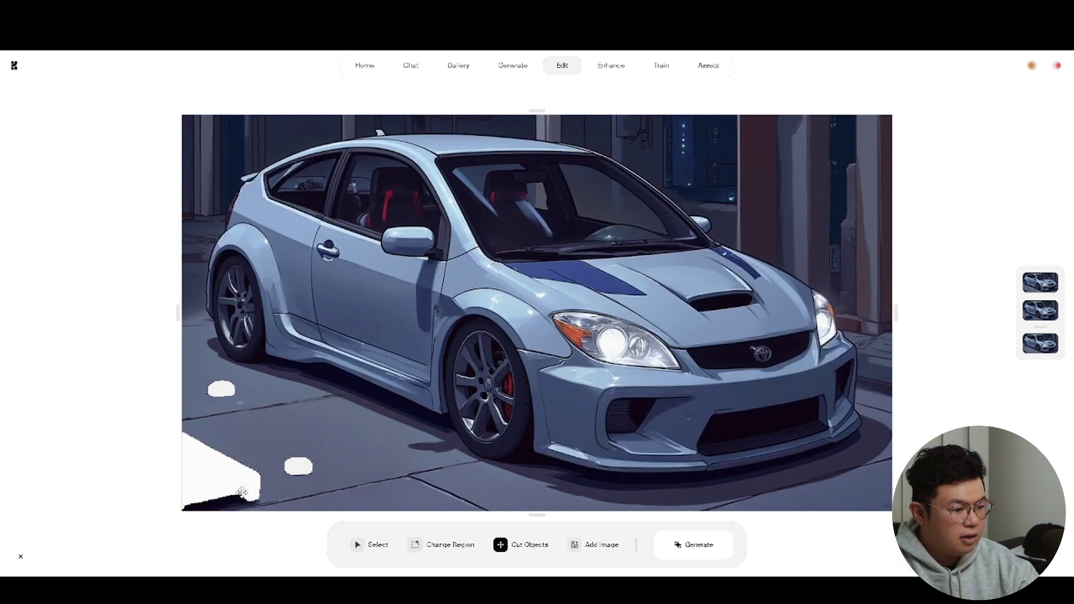
click(719, 545)
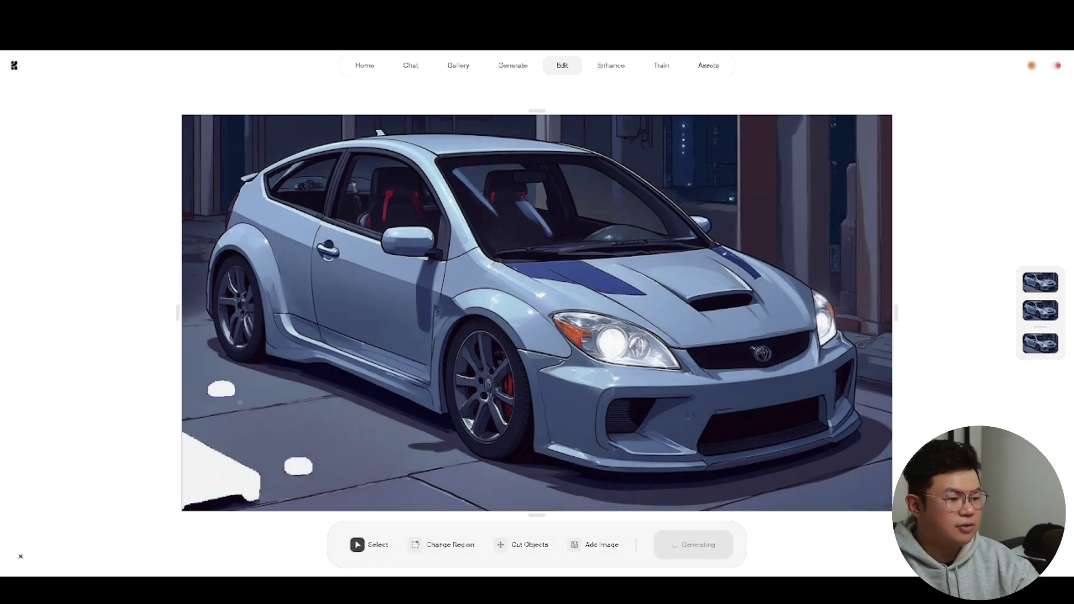
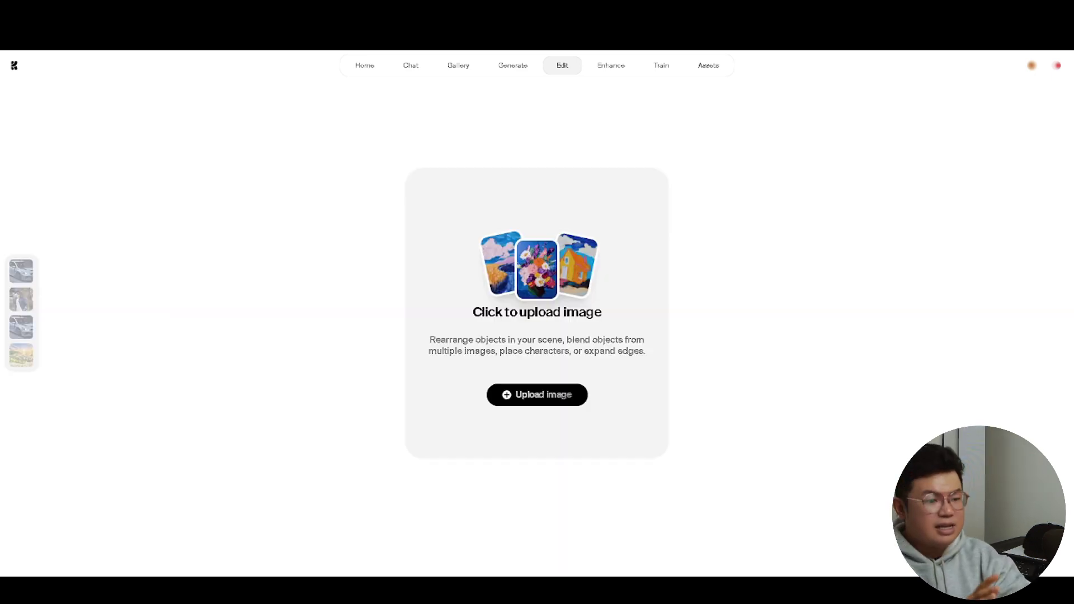
- Load the photo of the man in the denim jacket and blend a VR headset image, shrunk and tilted, over his eyes
drag(1073, 313, 508, 300)
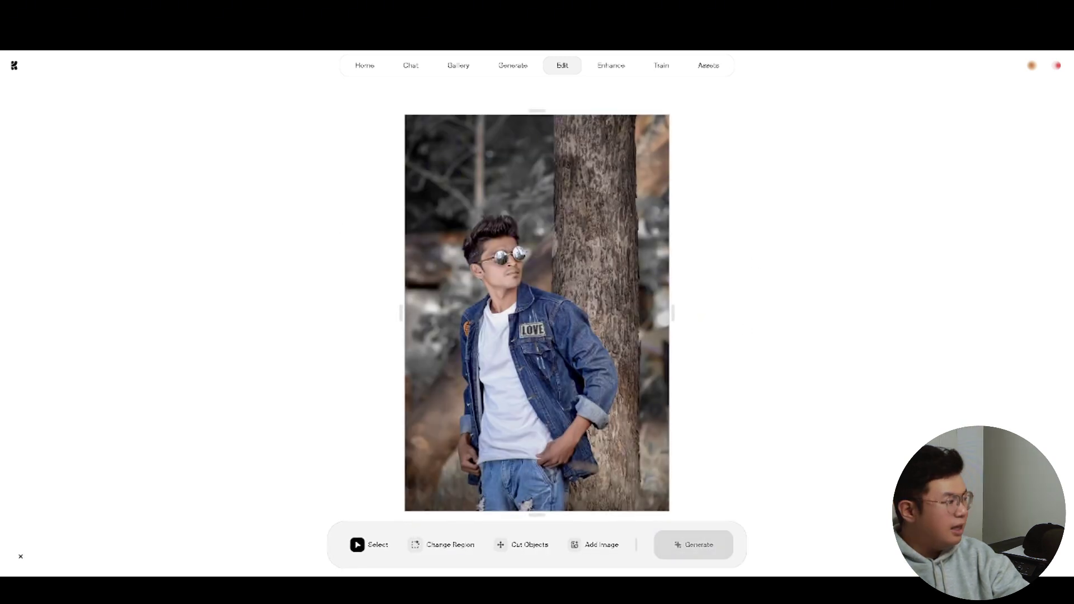
drag(0, 190, 521, 235)
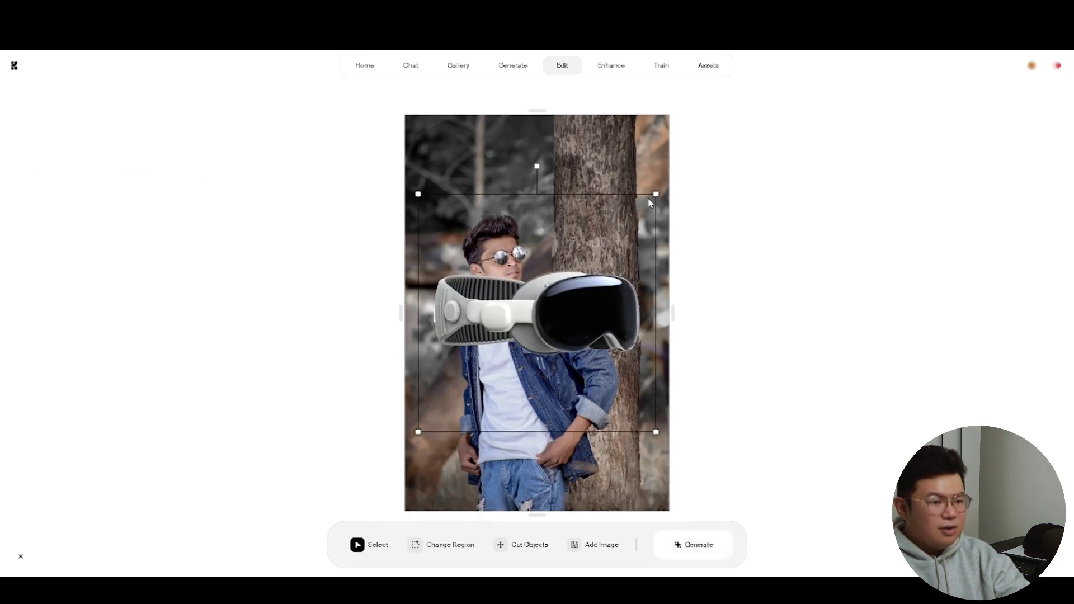
drag(655, 195, 503, 347)
drag(476, 390, 521, 253)
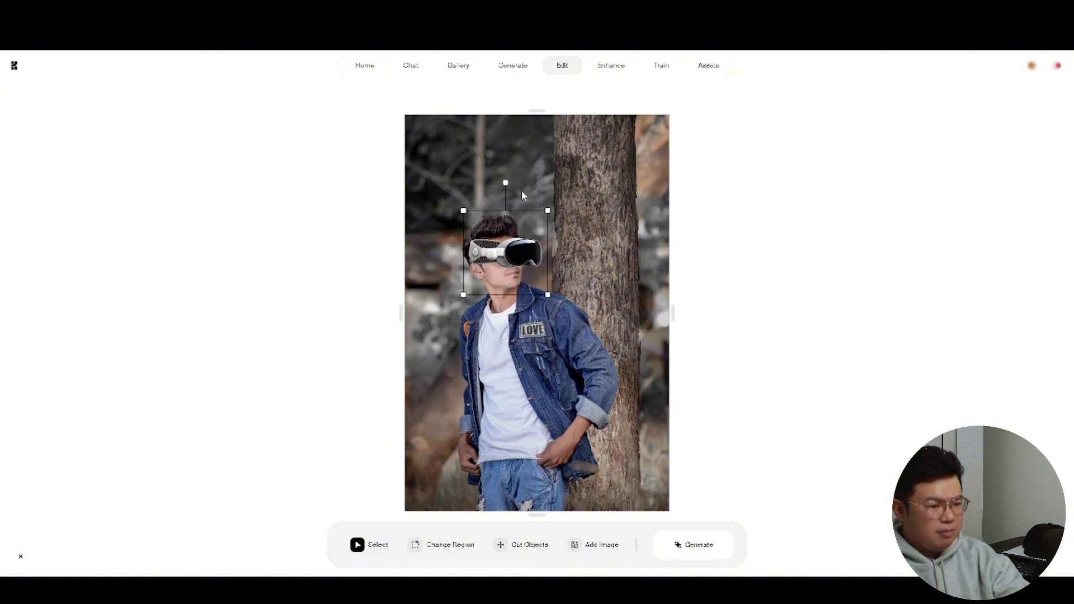
drag(506, 182, 531, 210)
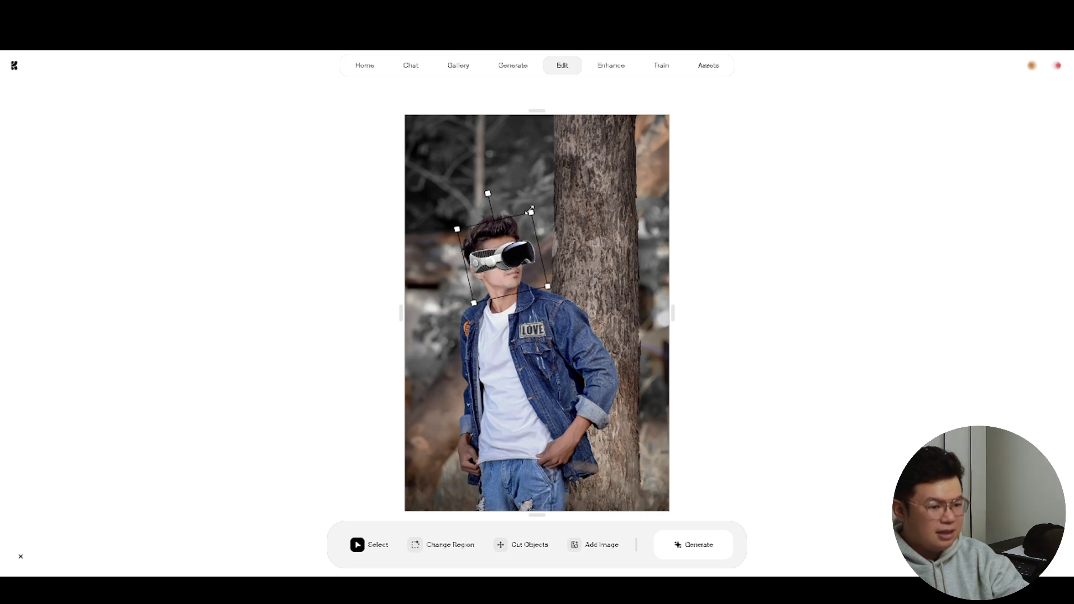
click(714, 539)
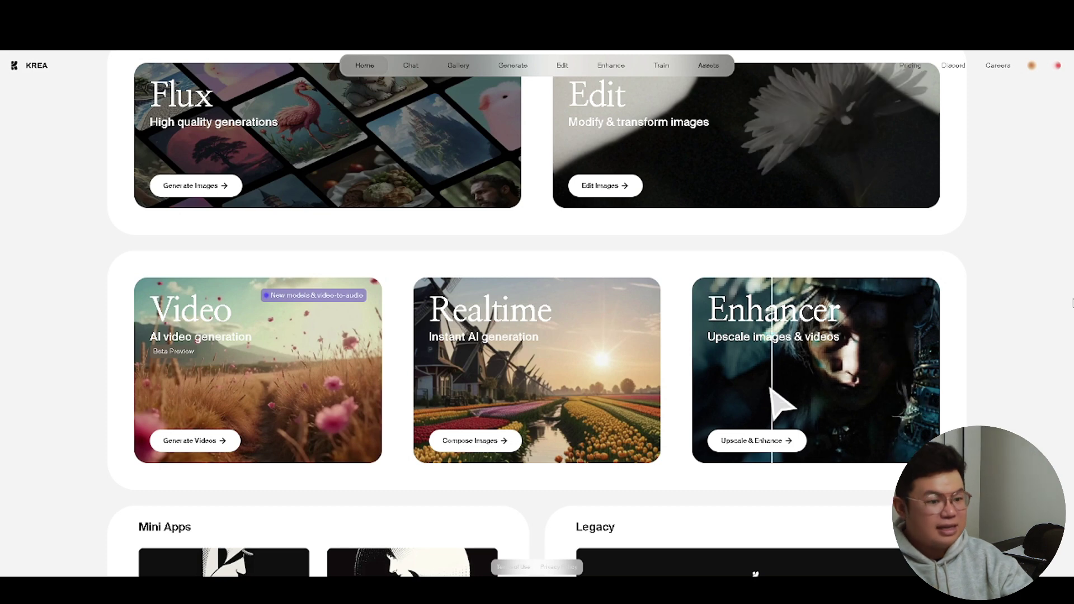
- Load the blue BMW sunset picture in the Enhancer and set the upscaling factor to 2x
click(798, 451)
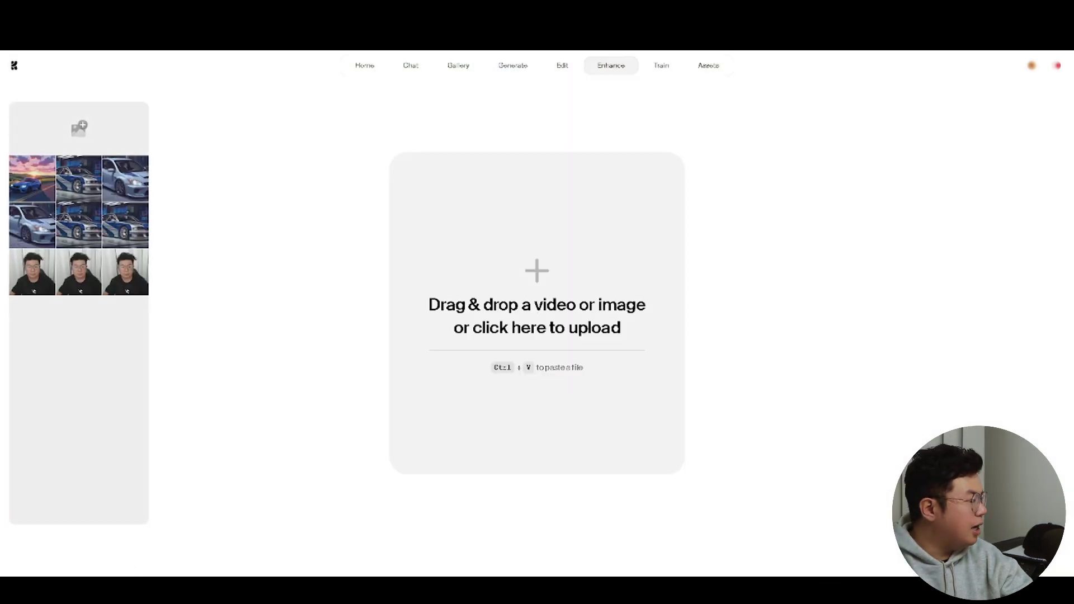
drag(1073, 335, 532, 343)
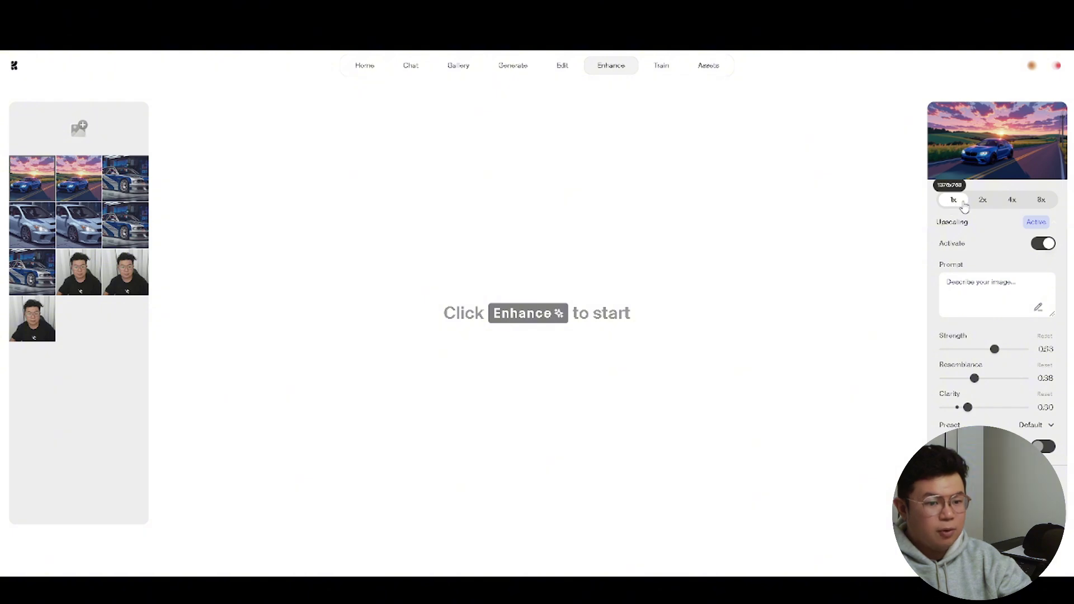
click(983, 203)
click(1014, 203)
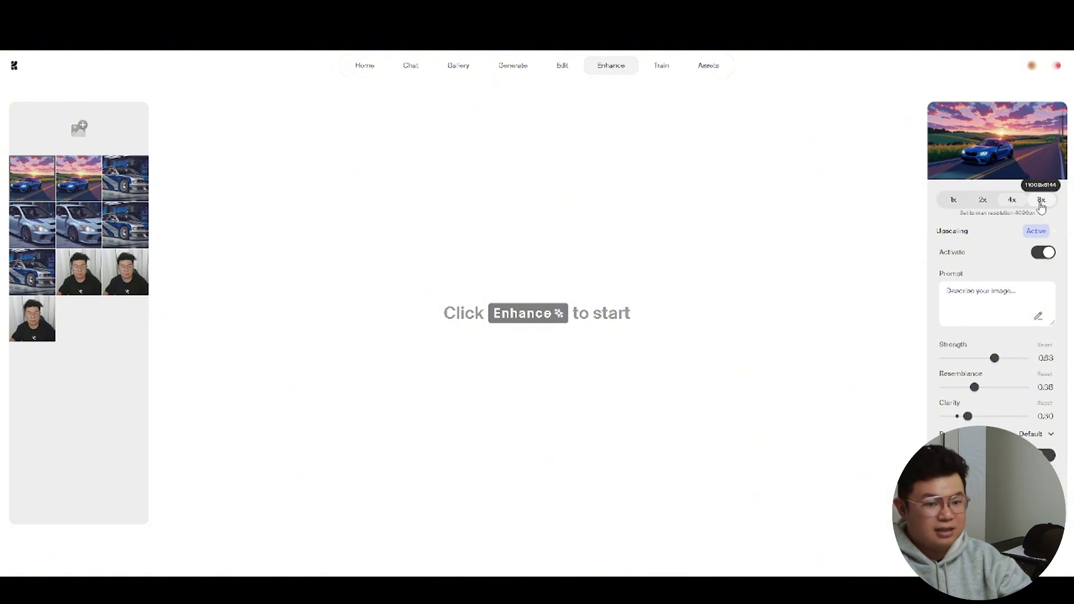
click(1042, 203)
click(986, 202)
click(990, 285)
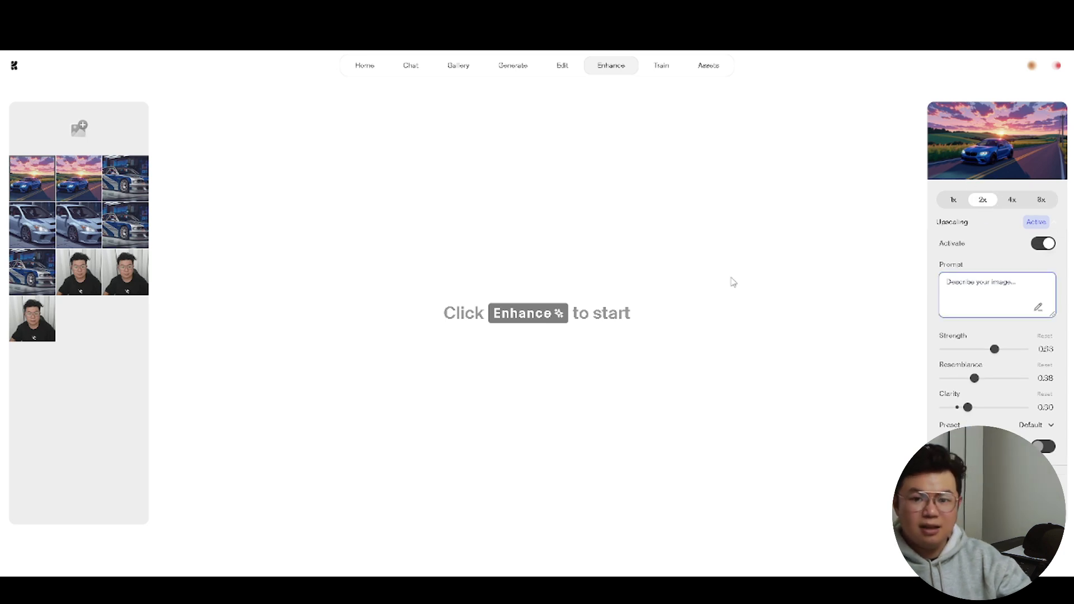
- Enhance the BMW picture with strength 0.58, resemblance 0.39 and clarity 0.23, and compare the result with the original
drag(995, 349, 982, 386)
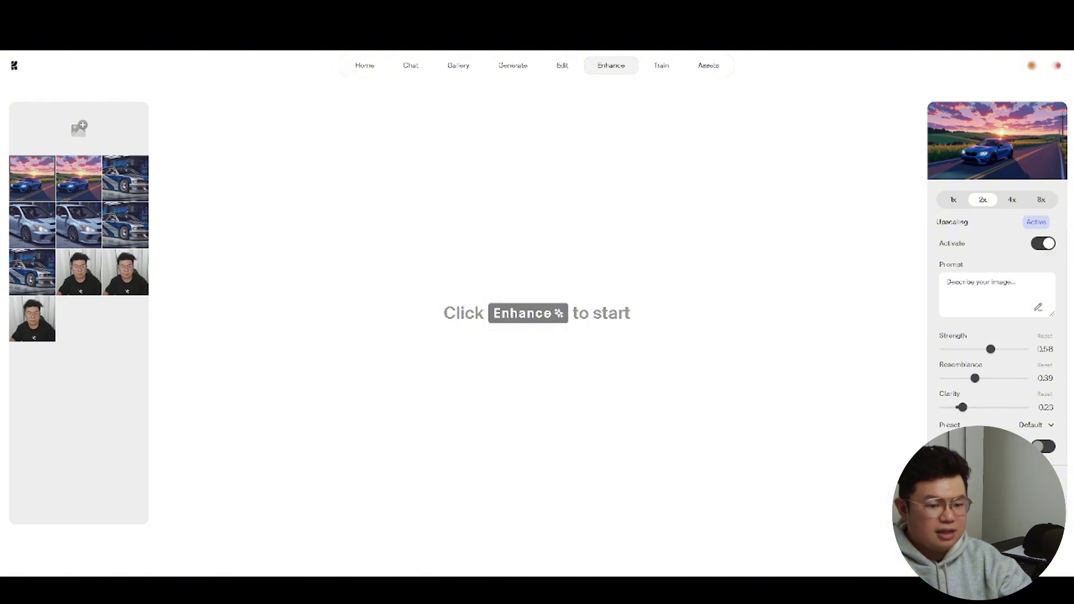
key(ctrl+Return)
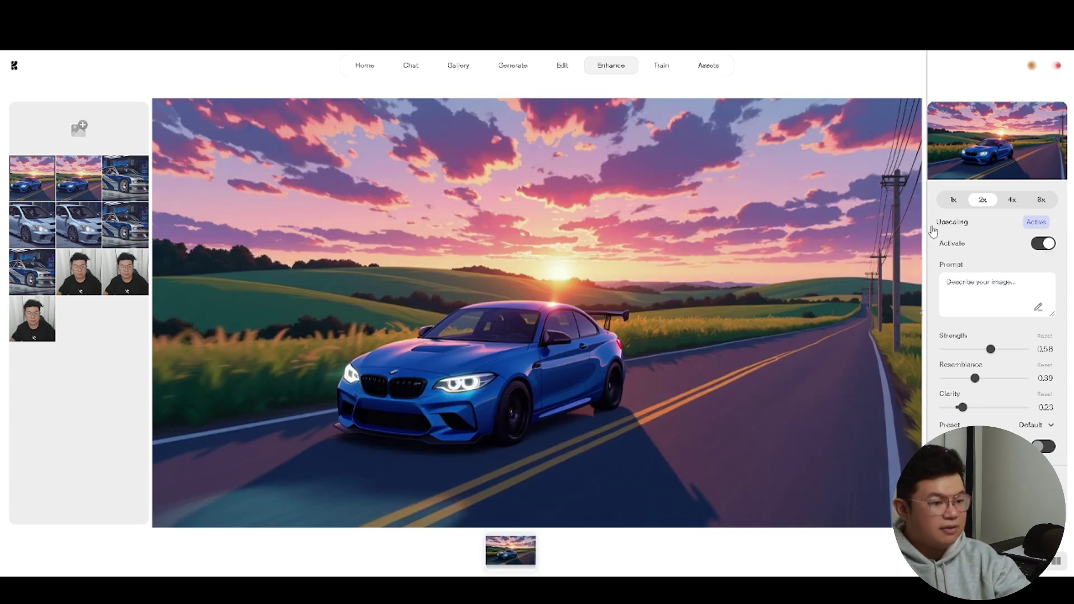
drag(932, 231, 117, 278)
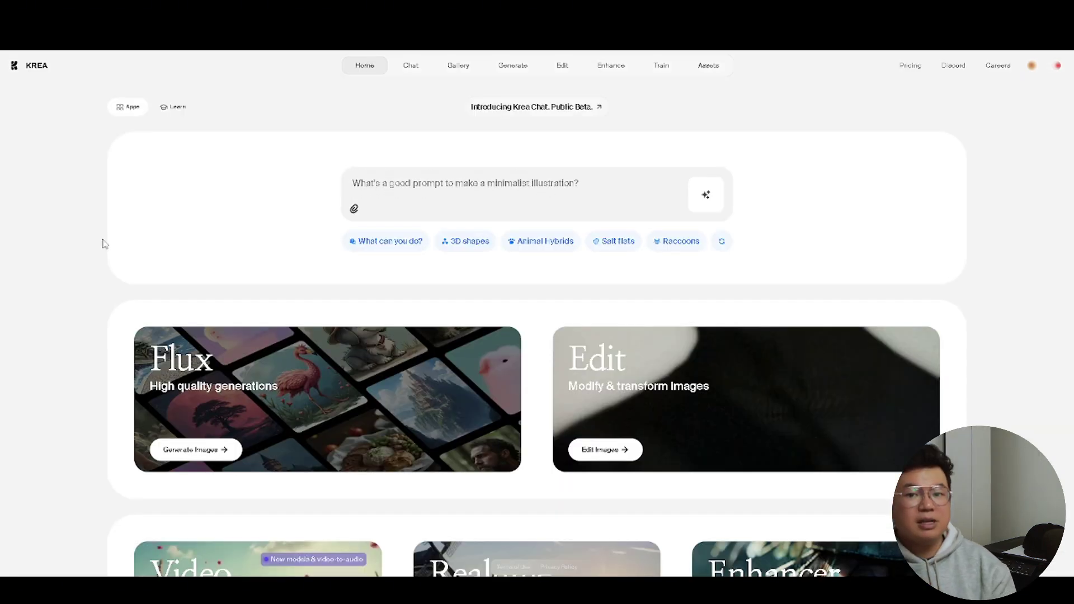
- Open the video generation tool and view the resolution and aspect ratio options of the Hunyuan model
scroll(105, 244, down, 4)
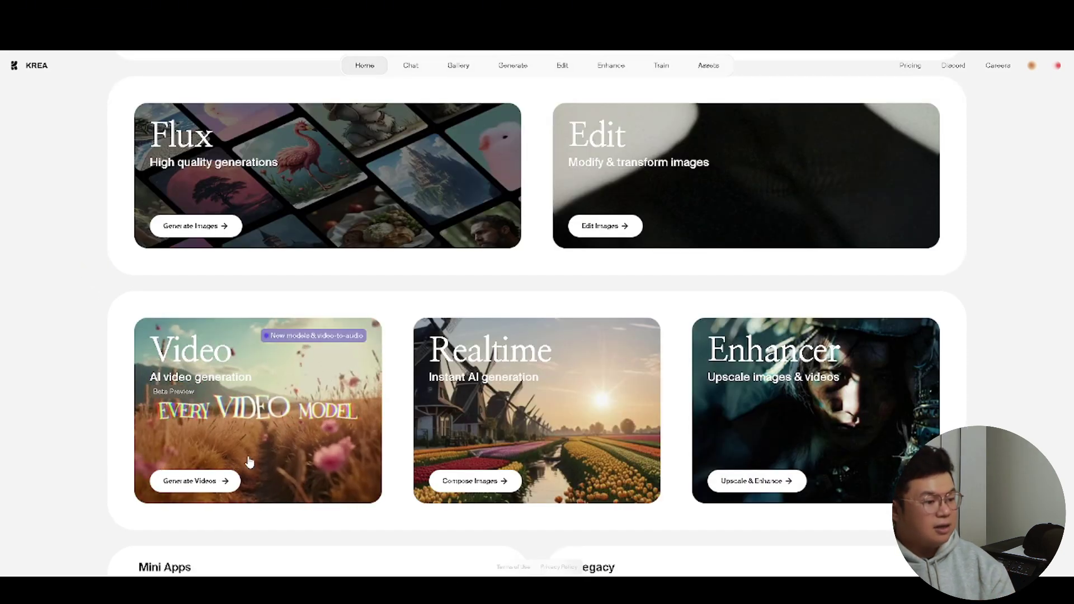
click(226, 482)
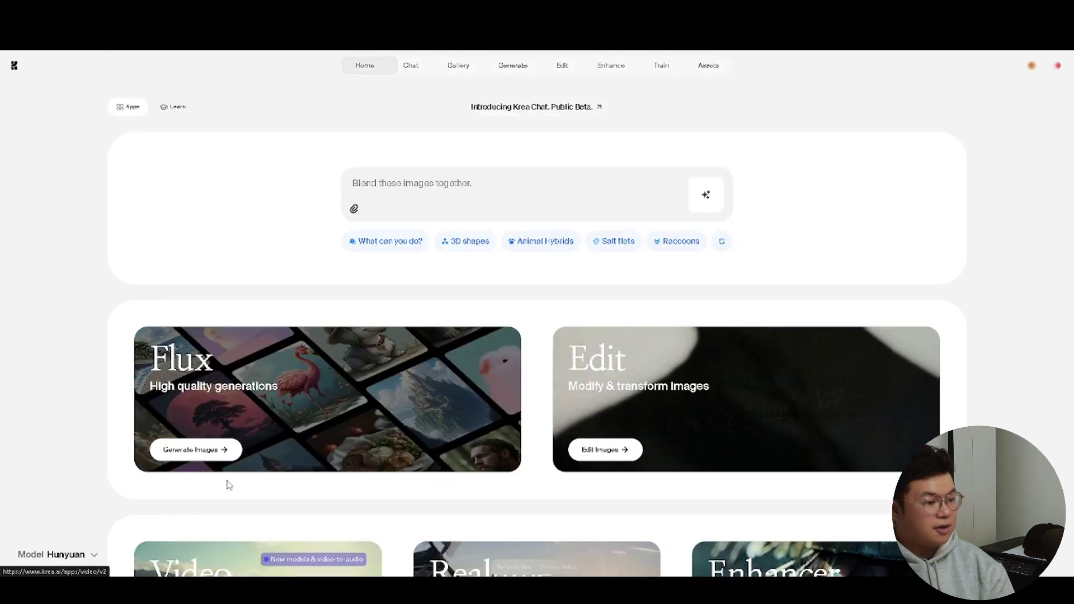
click(89, 551)
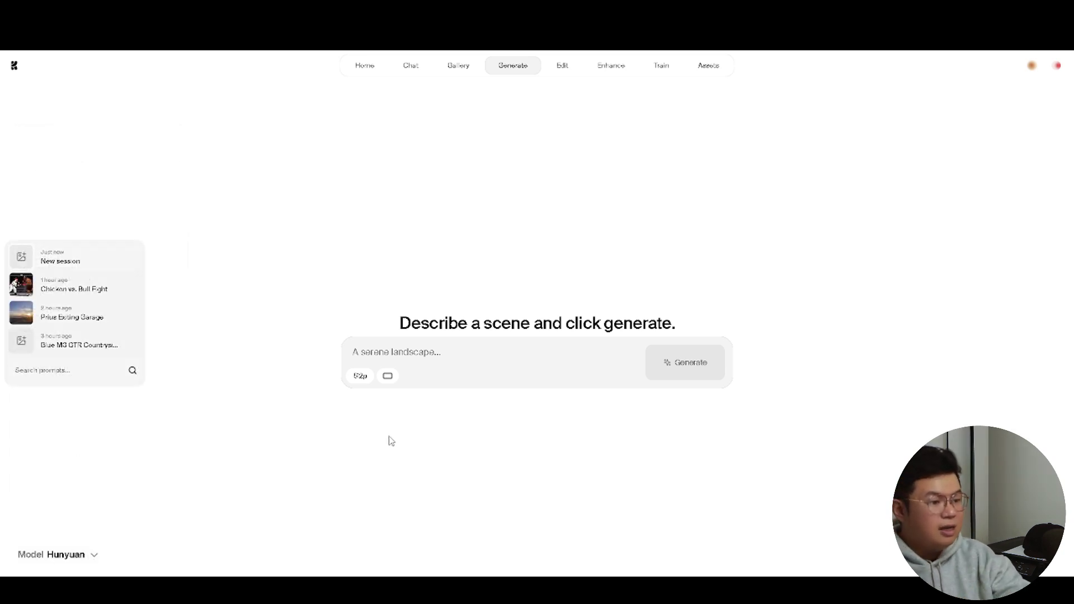
click(361, 377)
click(387, 376)
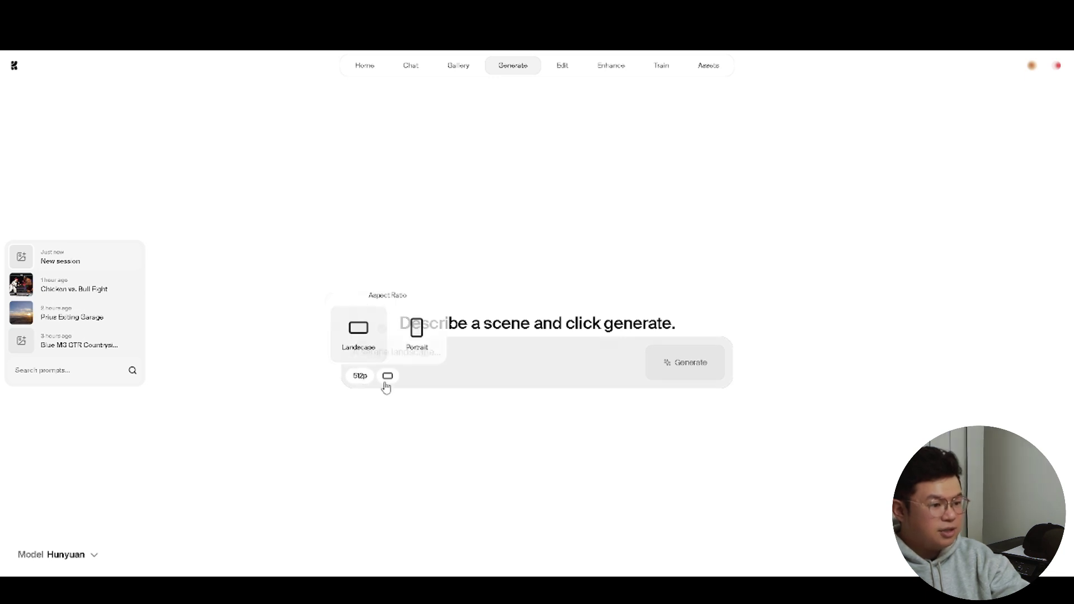
- Switch the video model to Hailuo and look at its start frame, character and camera motion options
mouse_move(64, 555)
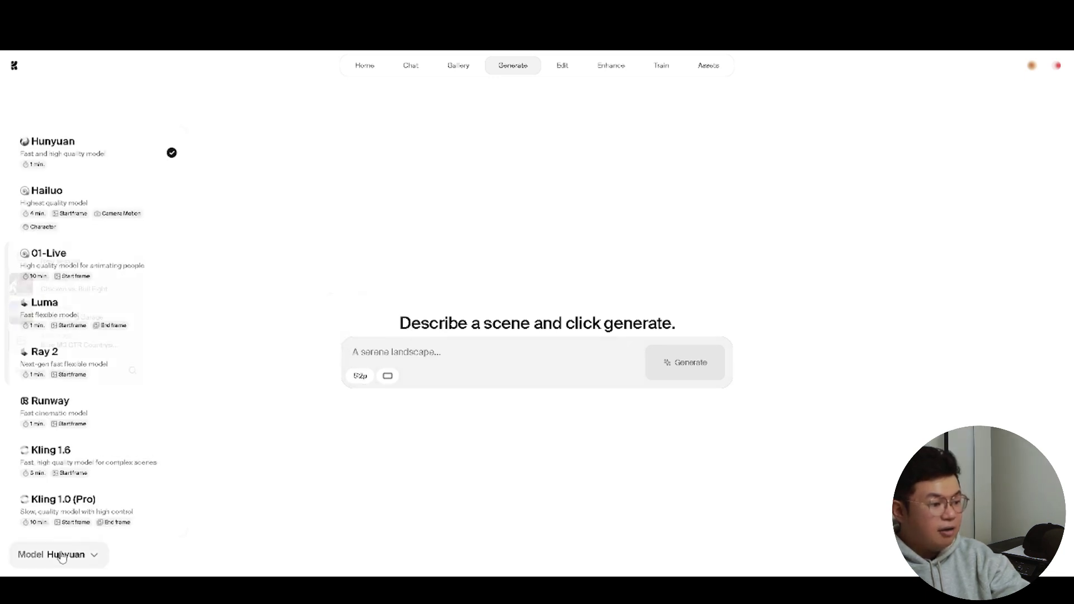
click(127, 215)
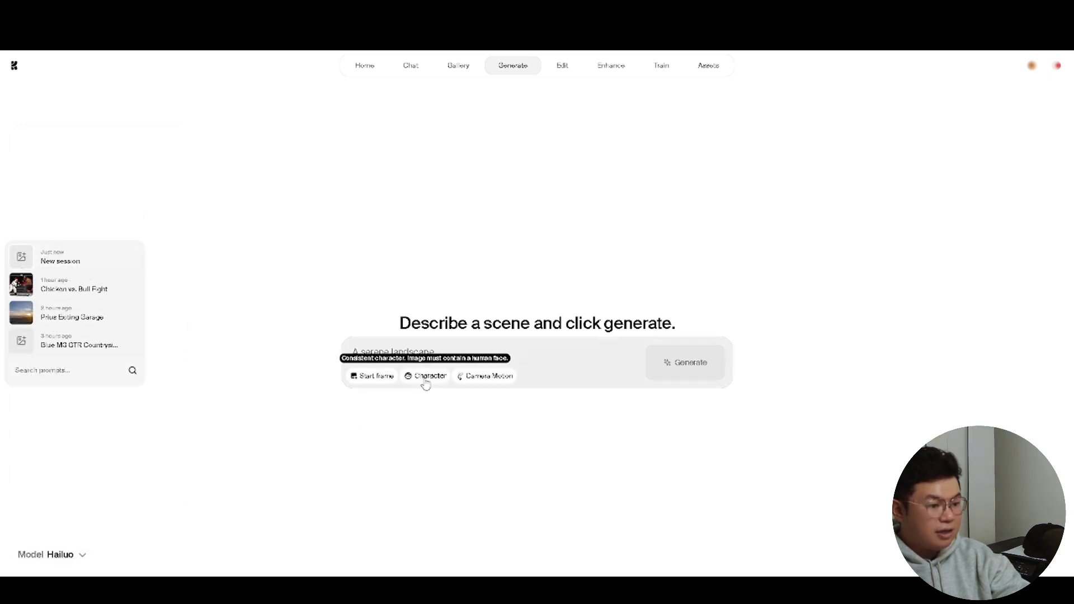
click(483, 384)
click(589, 448)
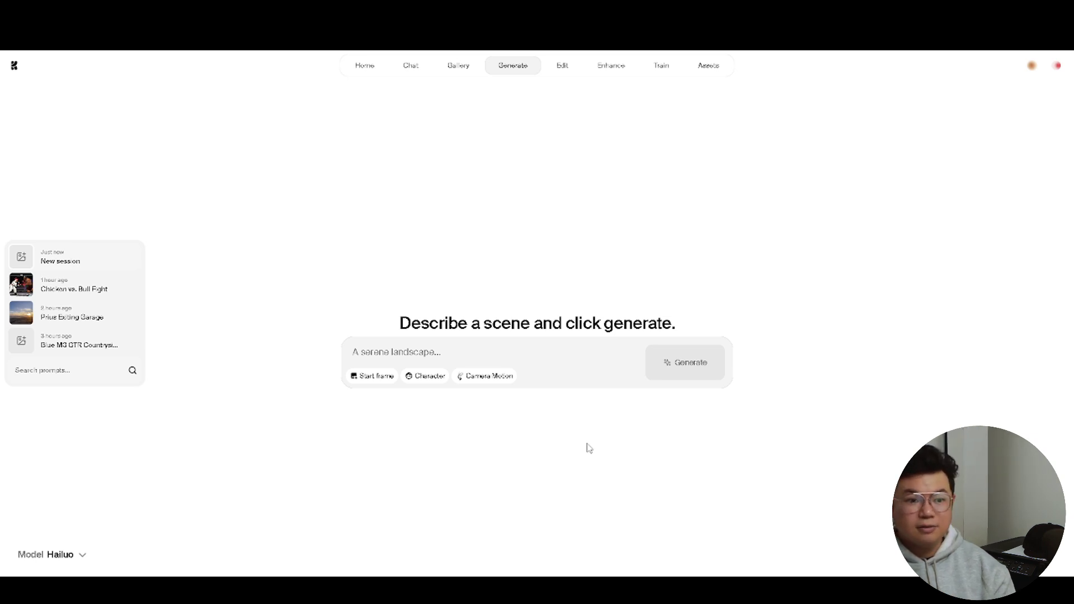
- Generate a video from the prompt "a sunset beach" with the Kling 1.6 model
click(59, 555)
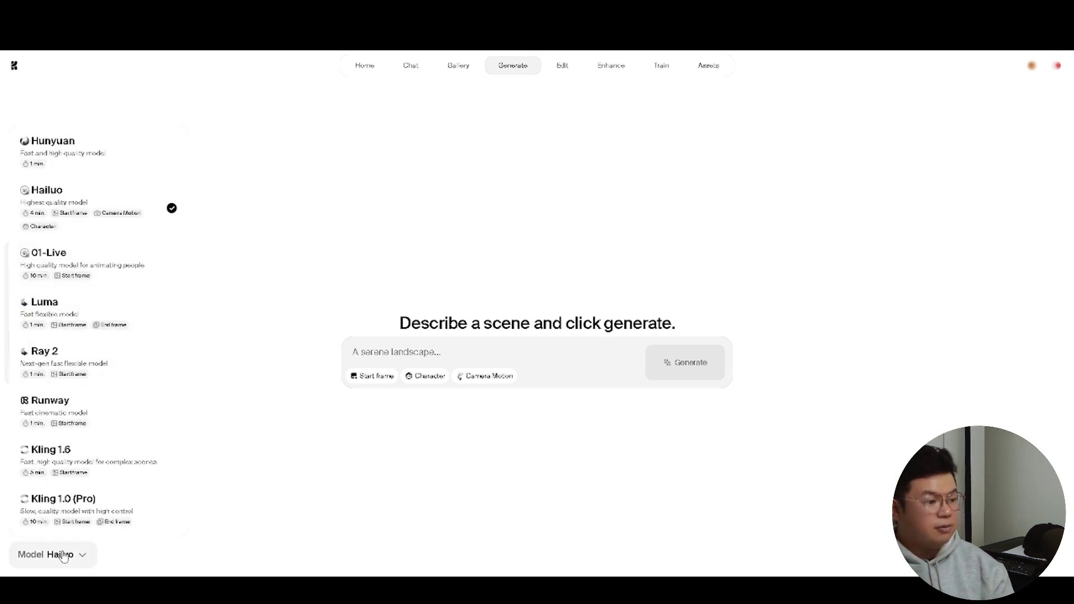
click(78, 464)
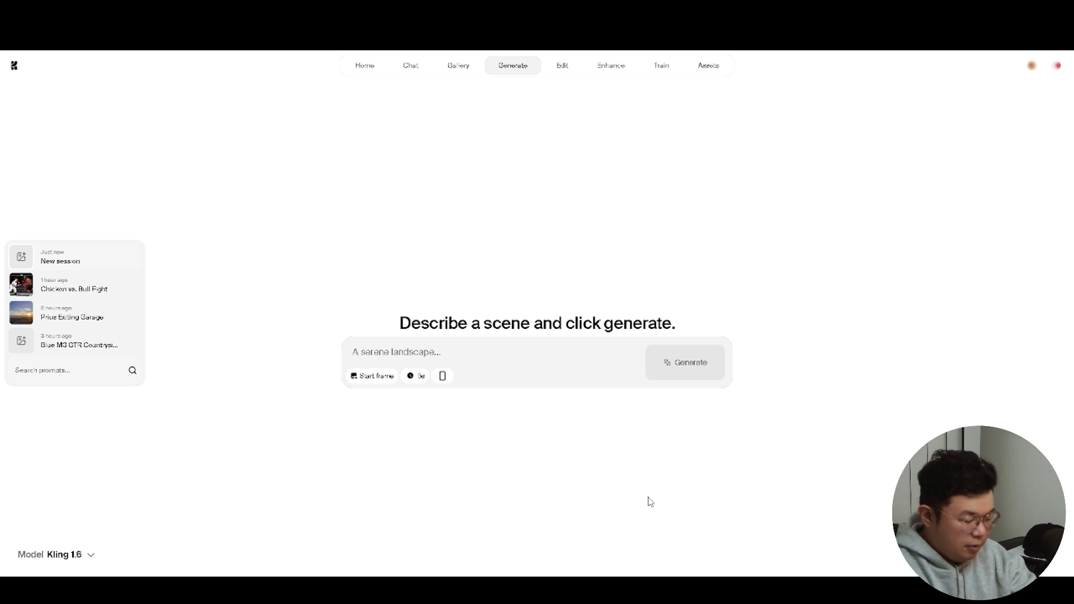
text(a sunset beach)
key(Return)
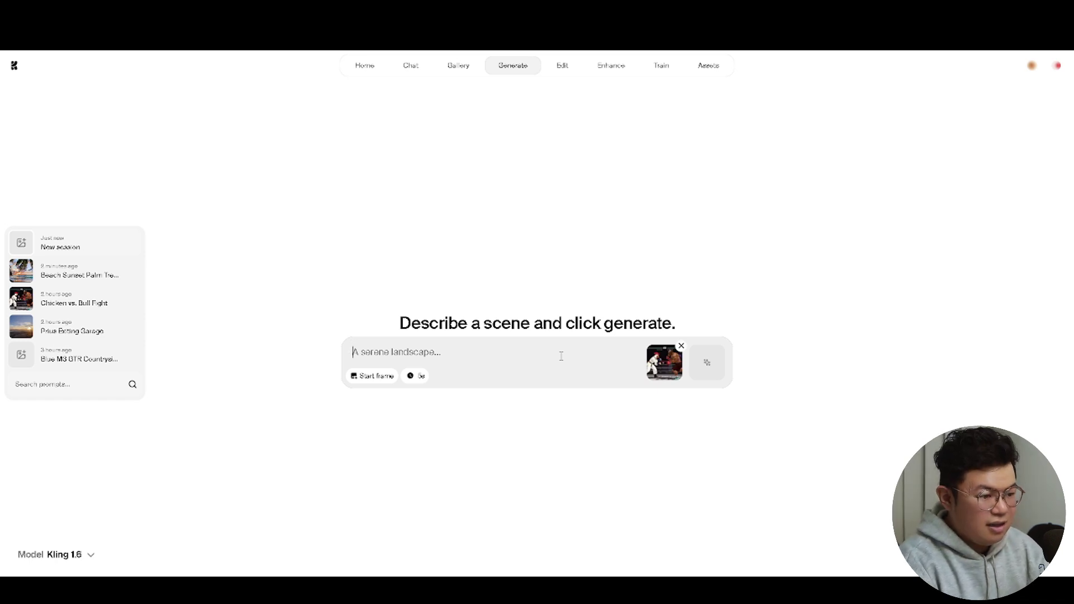
- Generate a Kling 1.6 video from the attached chicken and bull fight start frame with the prompt "fight brutally"
text(fight brutally)
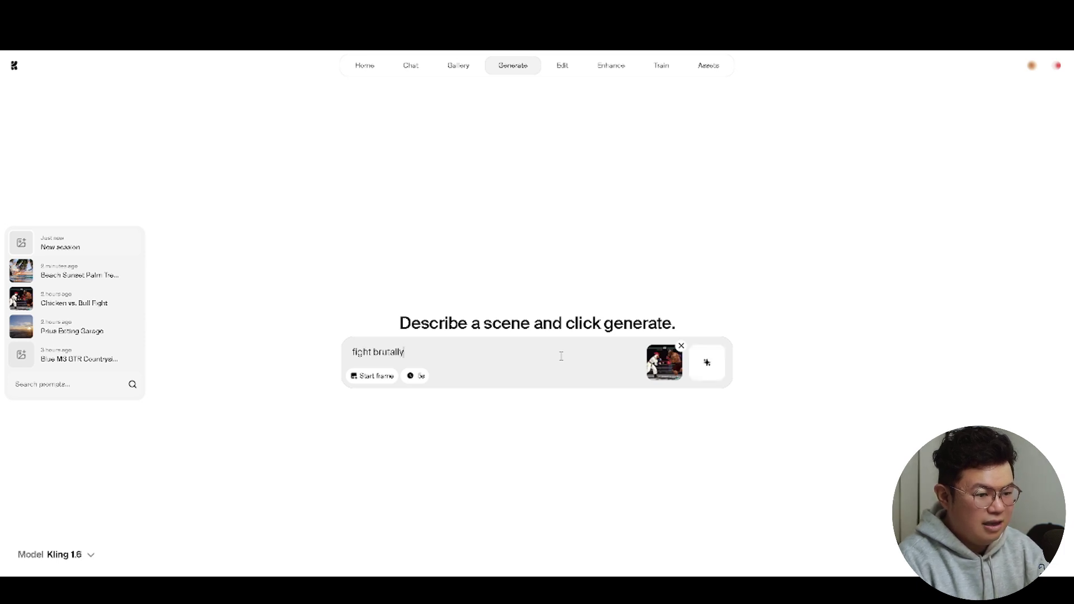
key(Return)
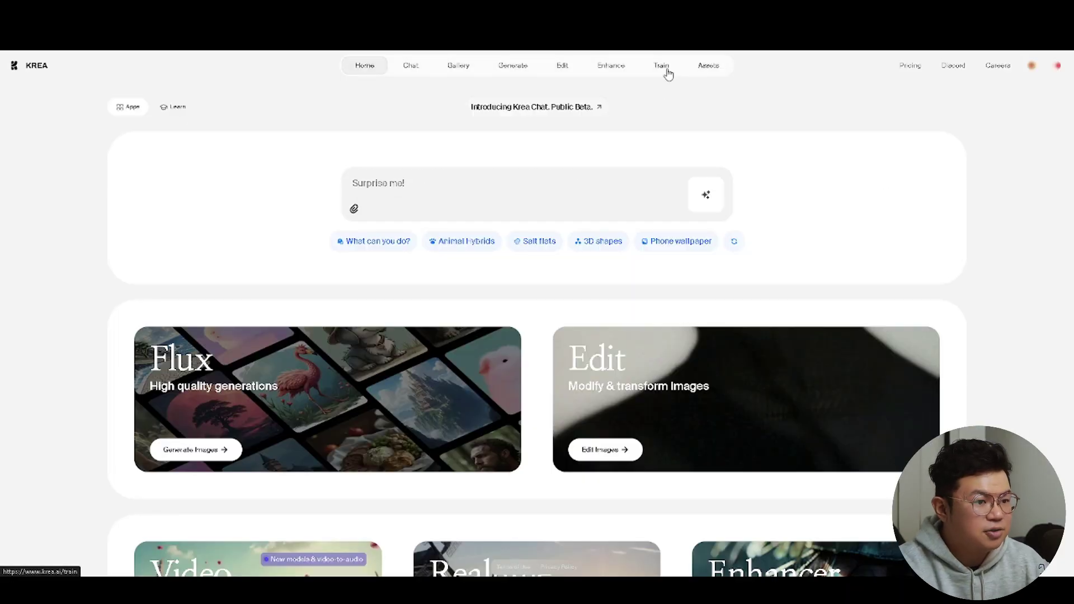
- Open the Train tool, review the trained face style, and use that style with Flux
click(663, 67)
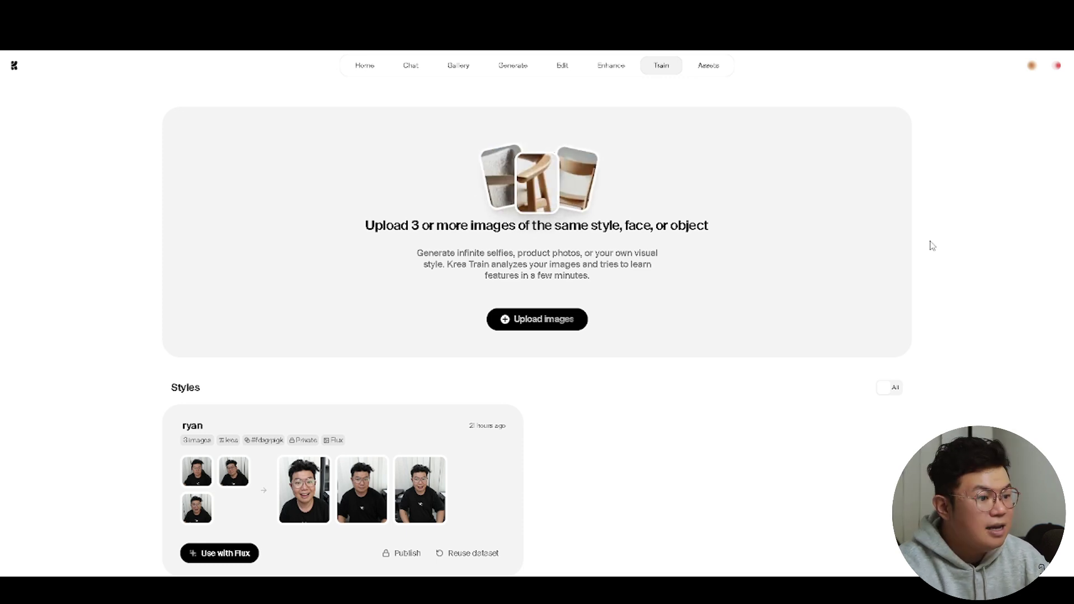
scroll(787, 406, down, 1)
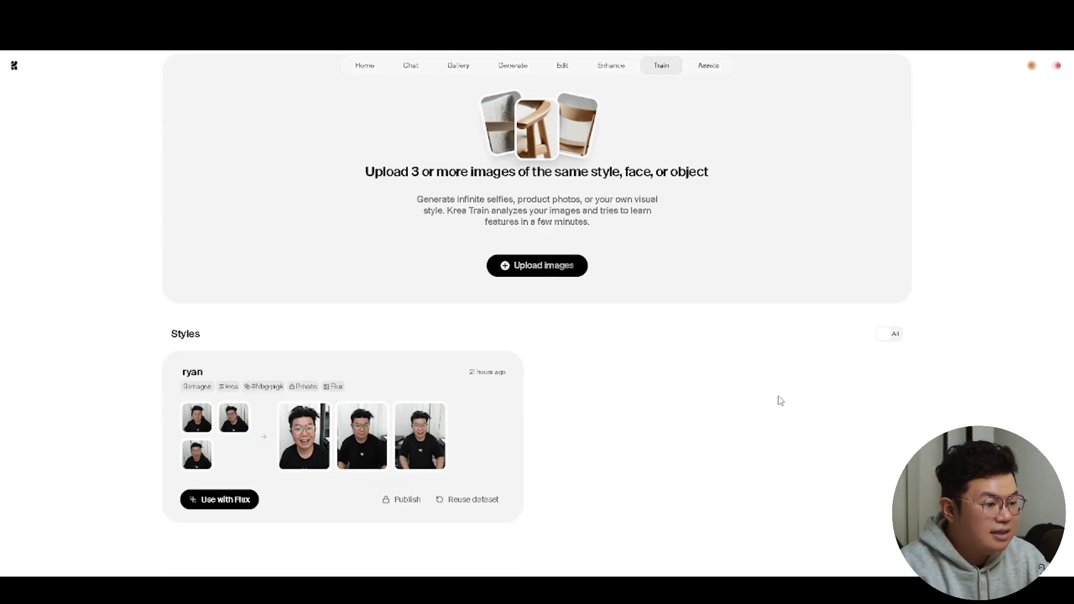
mouse_move(490, 395)
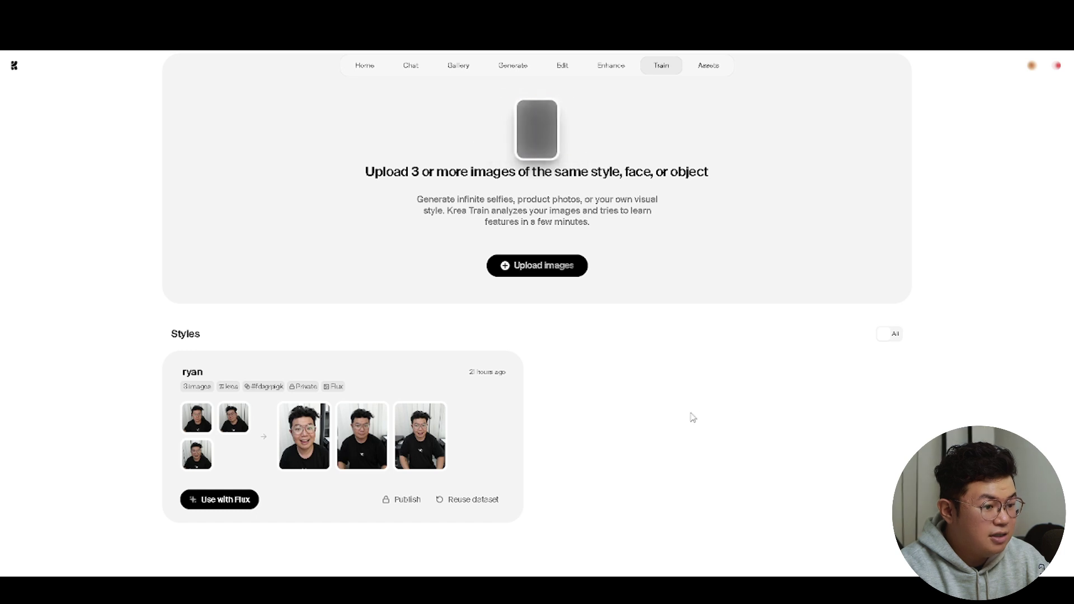
click(237, 507)
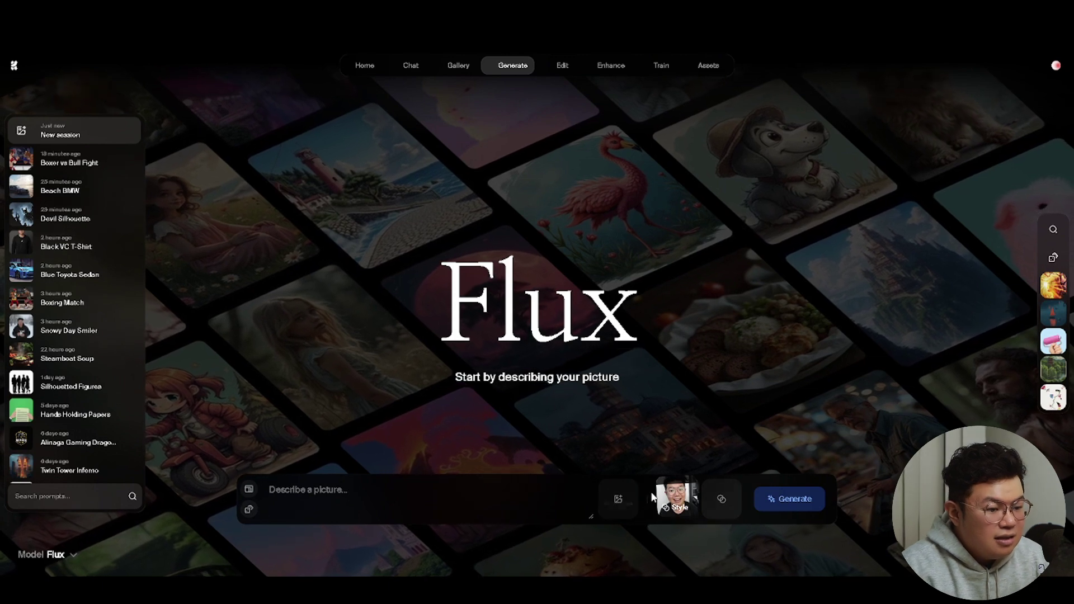
- Adjust the face style's strength and generate Flux images from the prompt "a man in snow, holding coffee"
mouse_move(692, 499)
scroll(692, 500, down, 5)
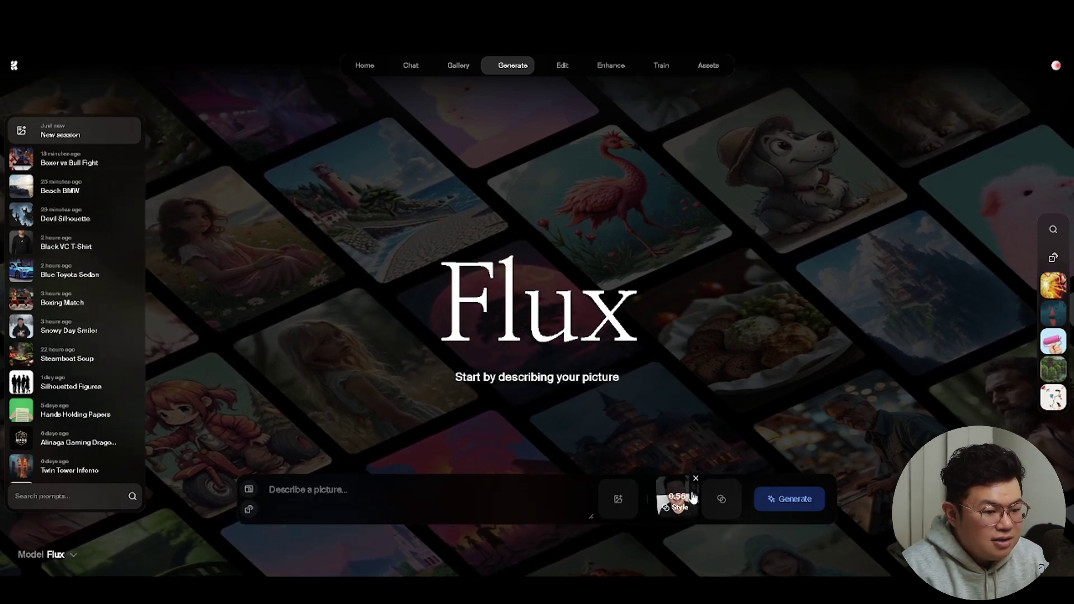
scroll(691, 500, down, 1)
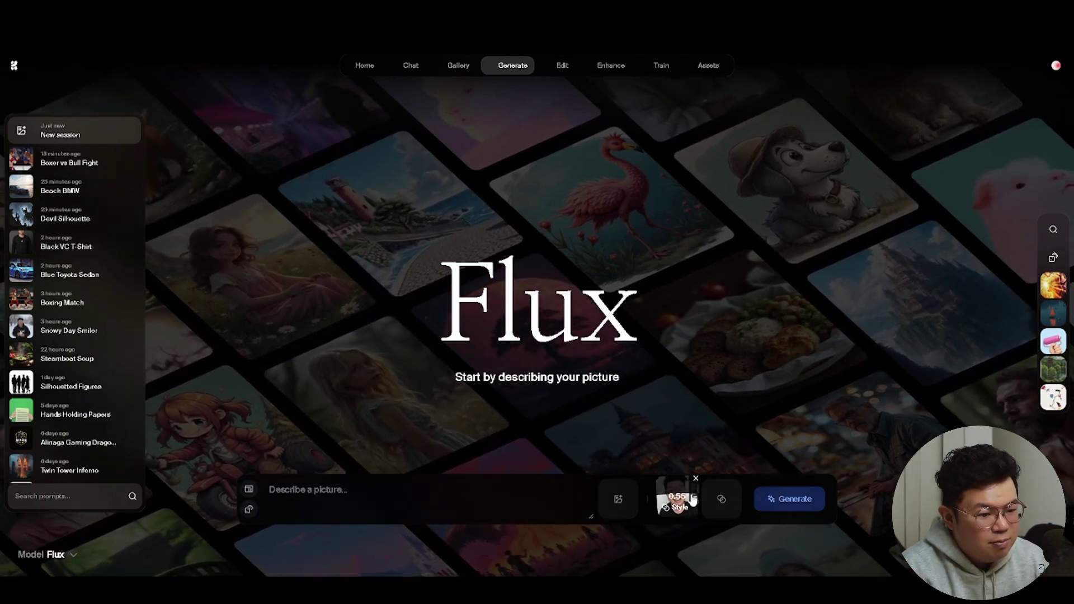
click(358, 488)
text(a man )
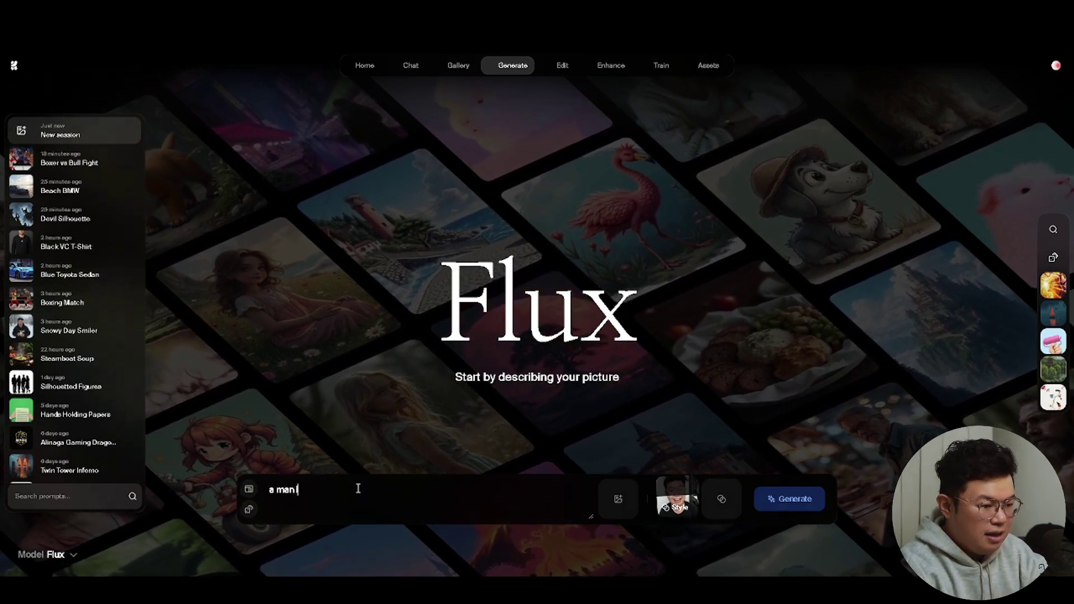
text(in snow, holding coffee)
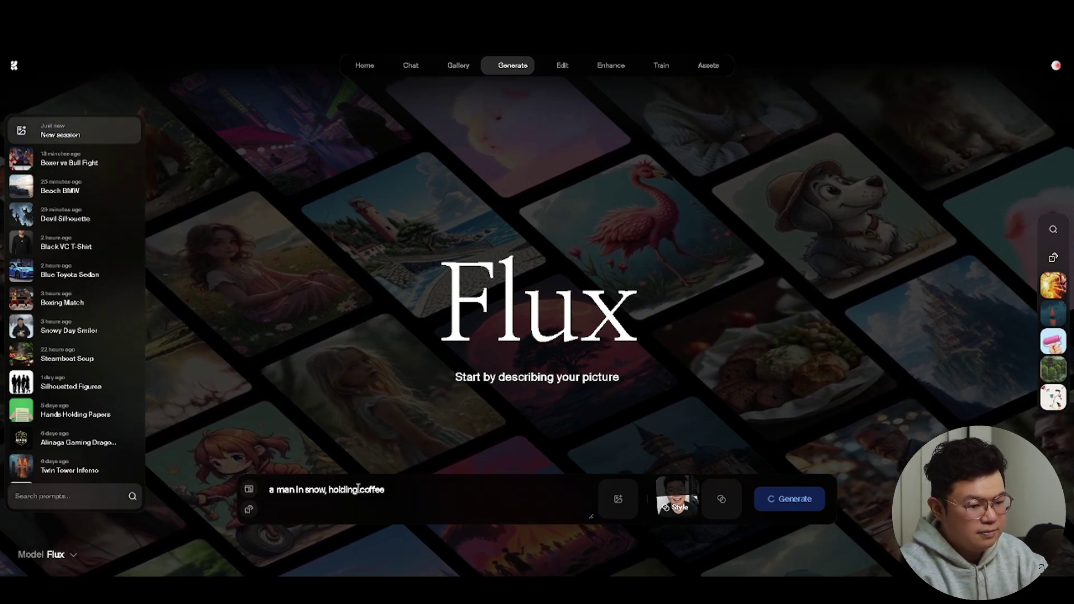
key(Return)
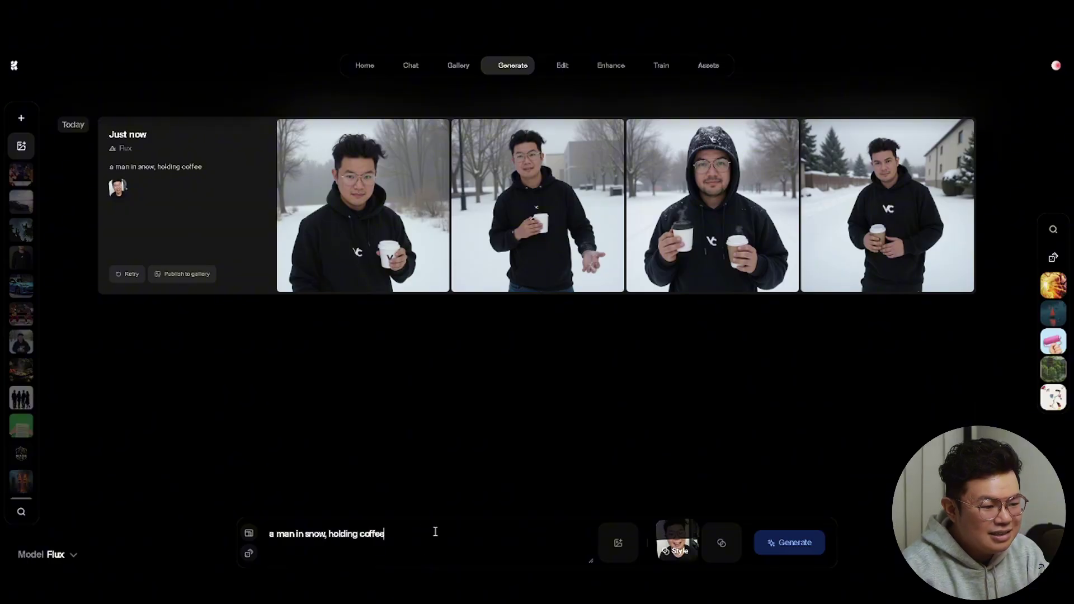
- Replace the prompt with "a professional portrait stuido photo. medium shot, wearing suit" and generate images with the same face style
key(ctrl+a)
key(BackSpace)
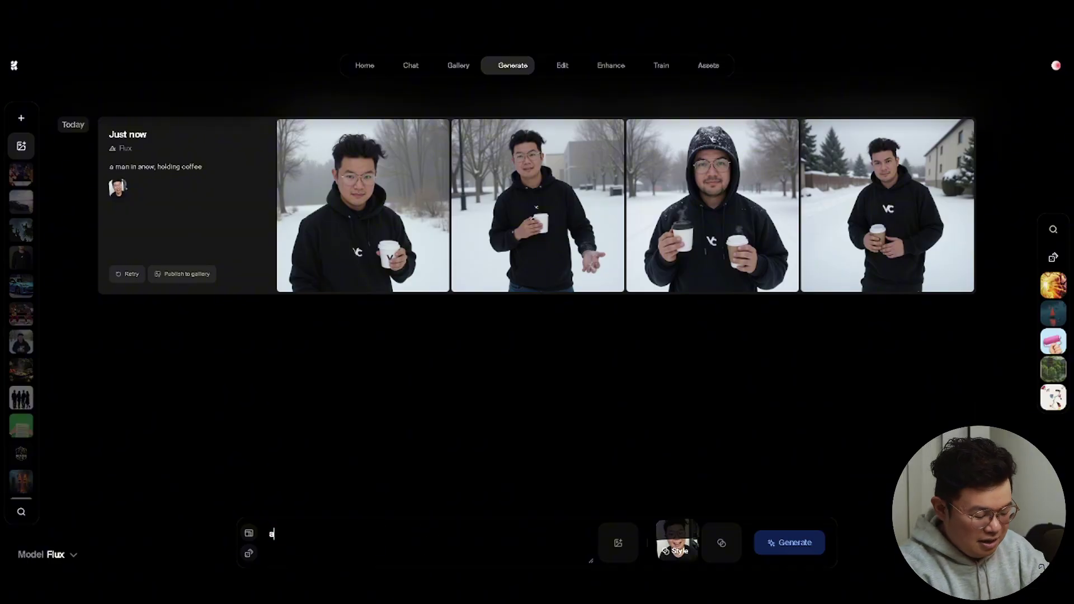
text(a professional p)
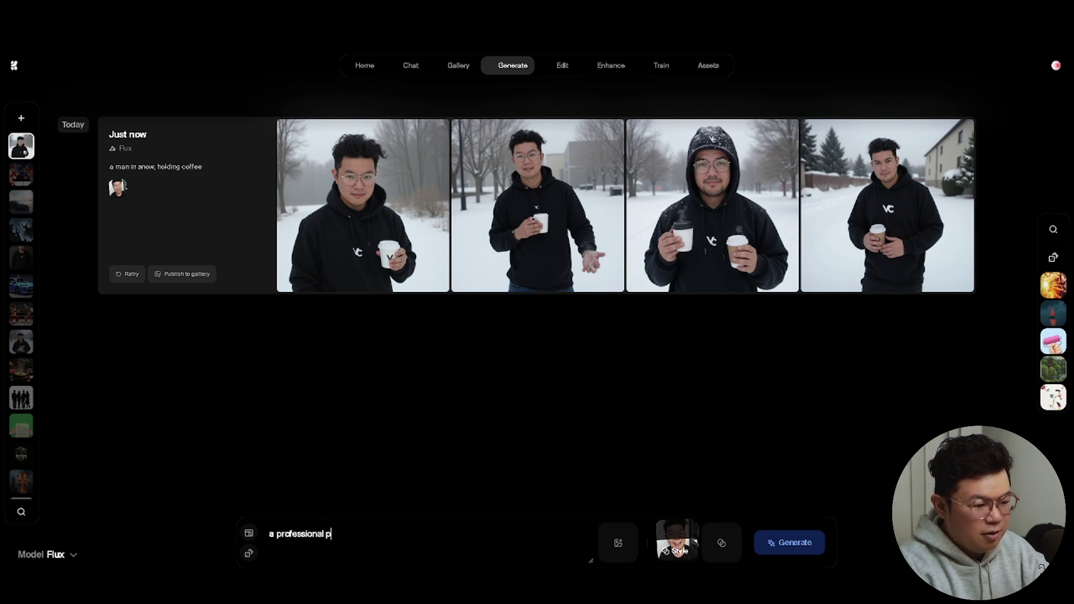
text(ortrait stuido photo)
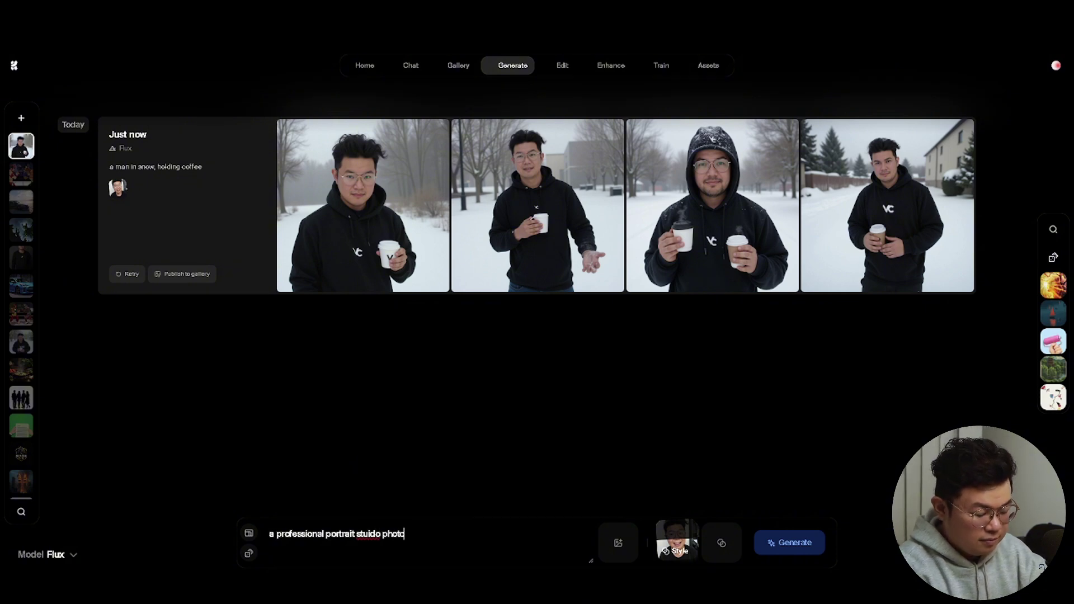
text(um sh)
key(BackSpace)
key(BackSpace)
key(BackSpace)
key(BackSpace)
key(BackSpace)
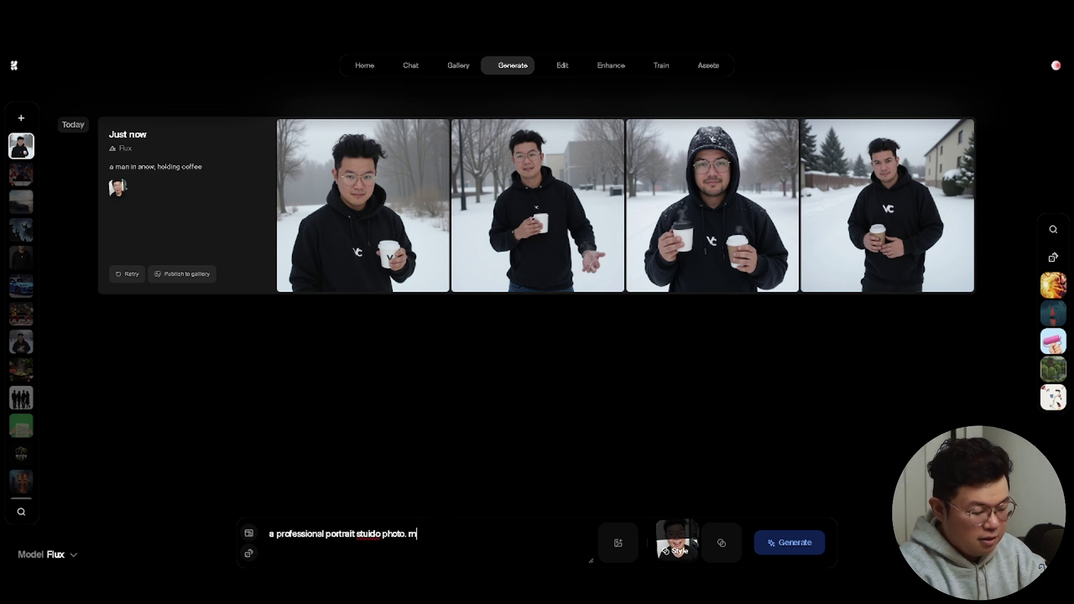
text(um shot, wearing suit)
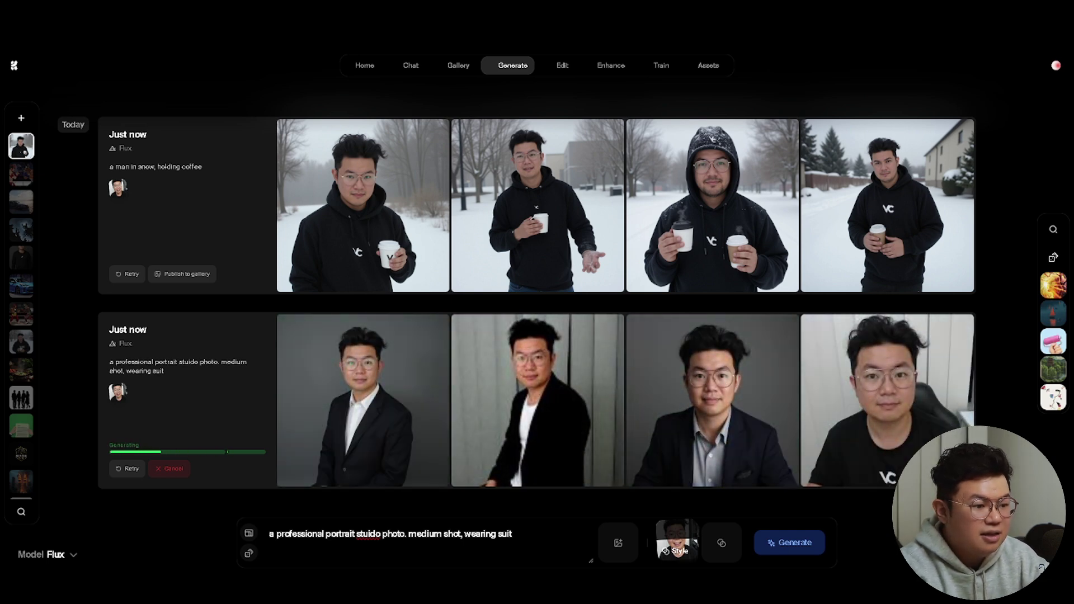
- Enlarge the generated suit portraits one at a time to examine their likeness and quality
click(396, 388)
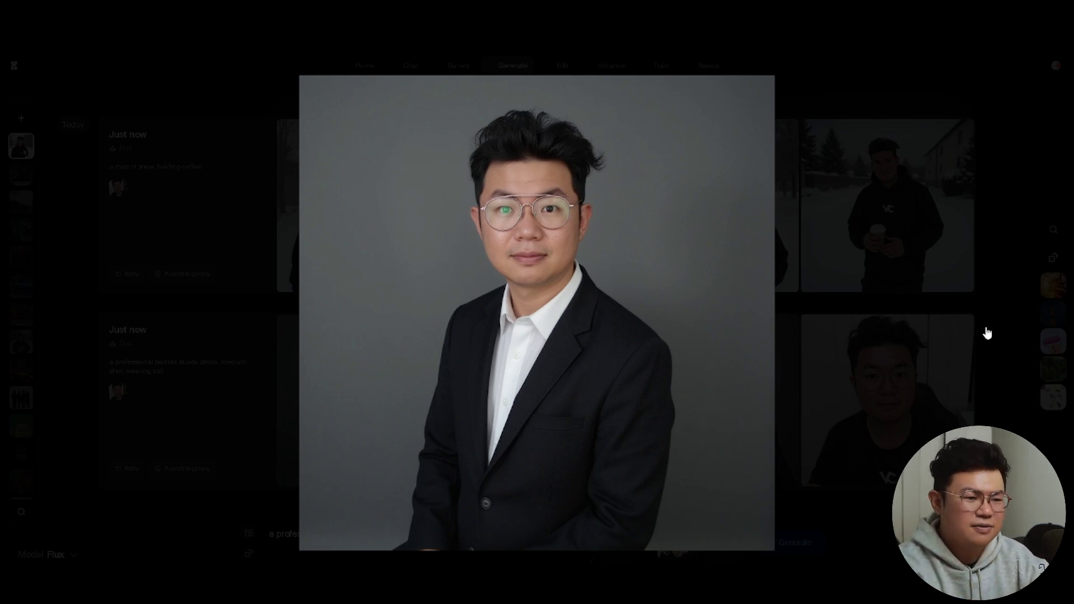
click(915, 342)
click(560, 359)
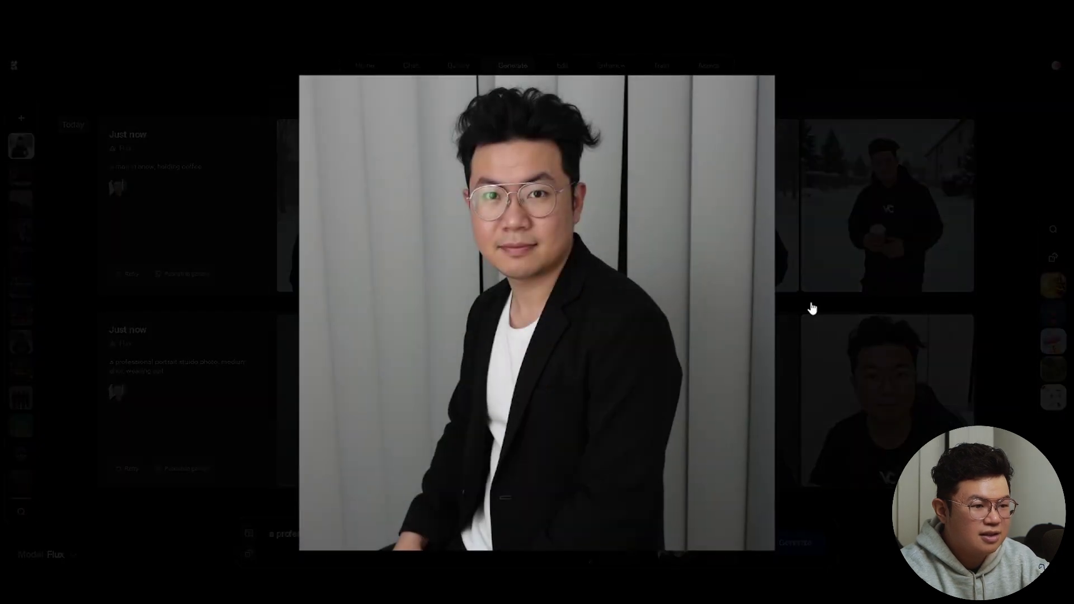
click(812, 305)
click(724, 395)
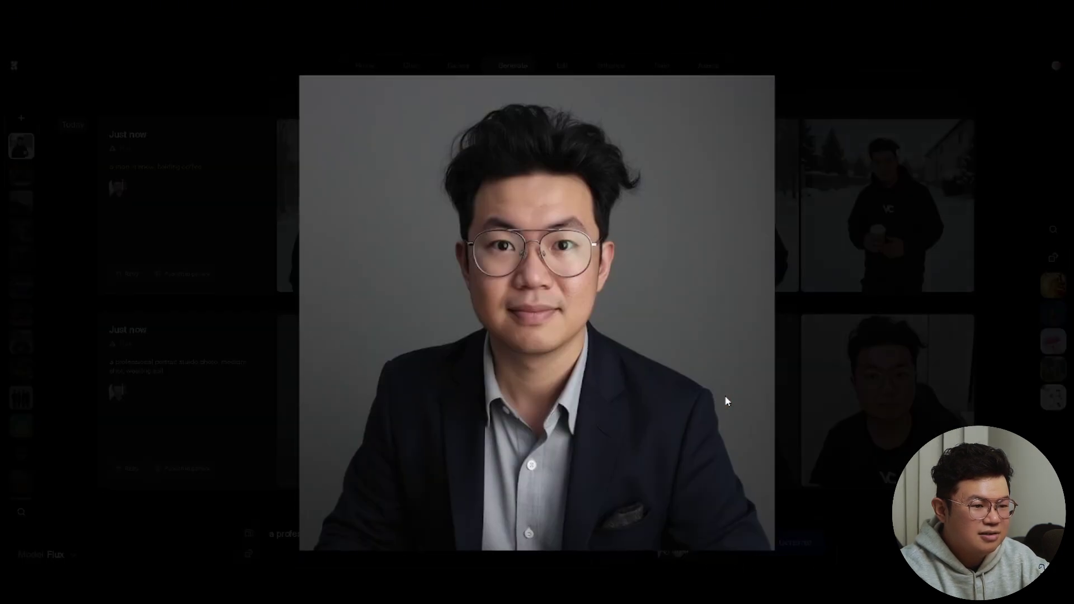
click(724, 396)
click(859, 376)
click(974, 408)
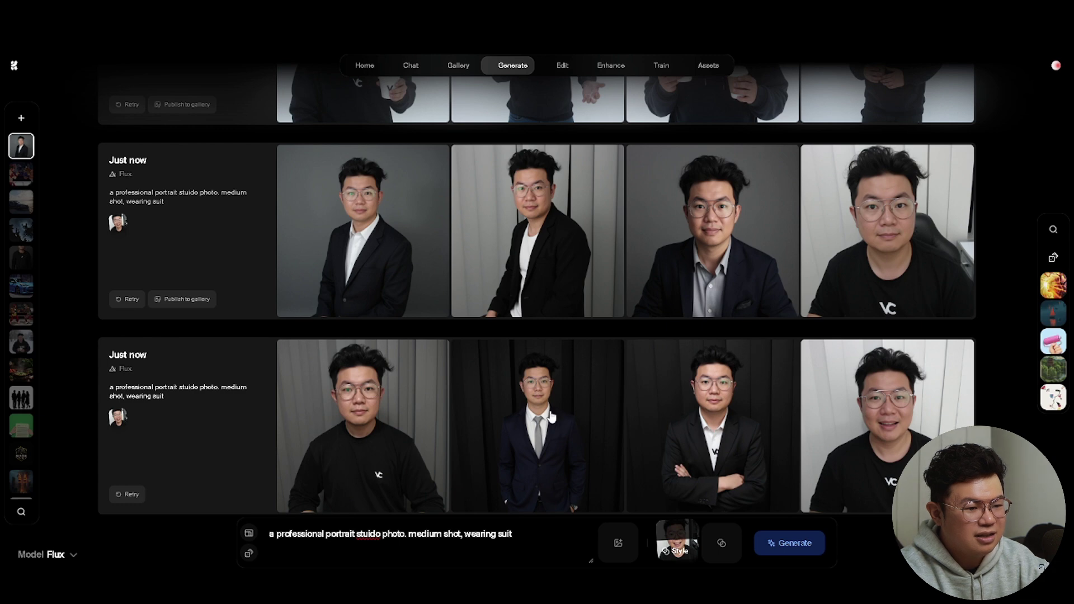
click(536, 426)
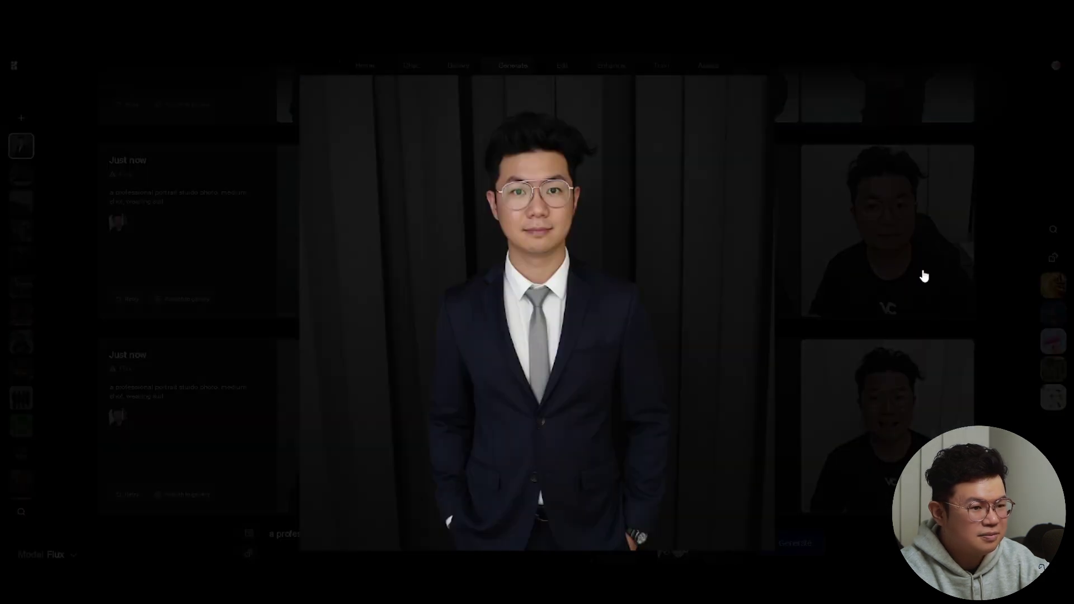
click(997, 200)
- Set the aspect ratio to 9:16 and generate another batch from the suit portrait prompt
click(253, 534)
click(518, 489)
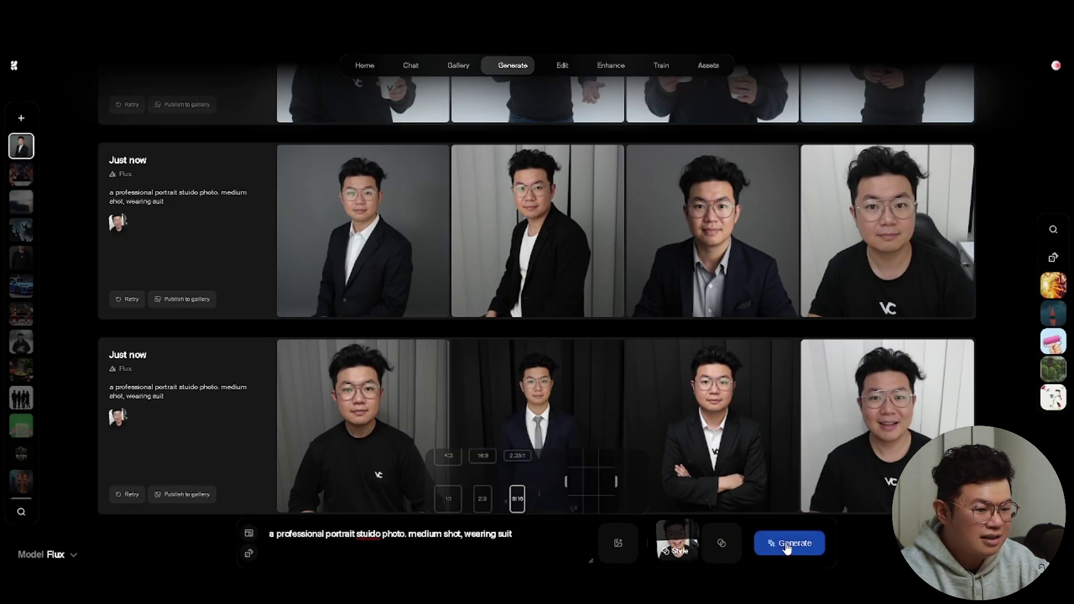
click(790, 543)
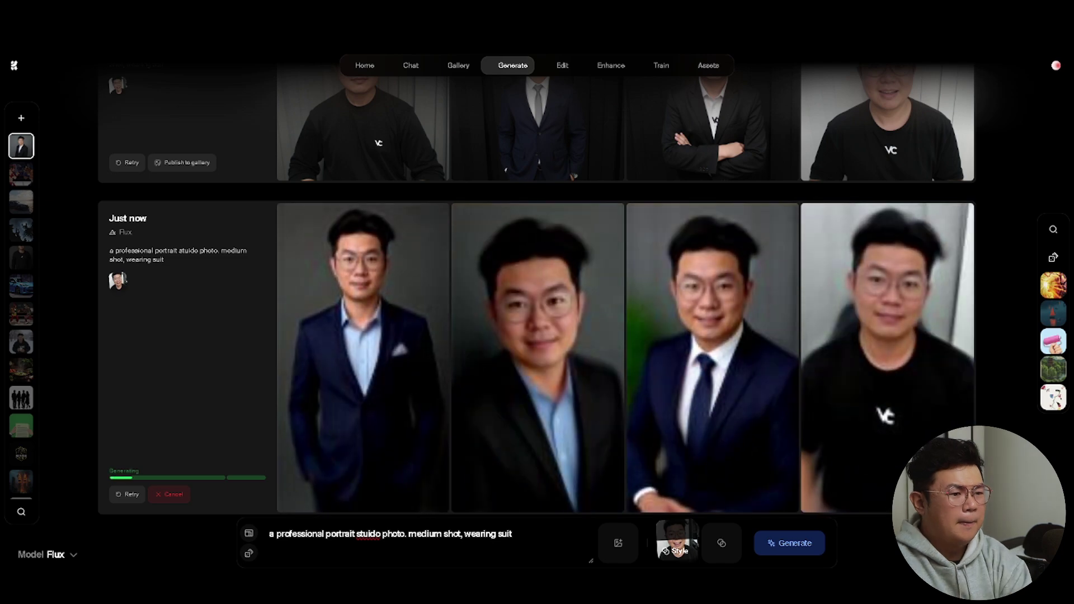